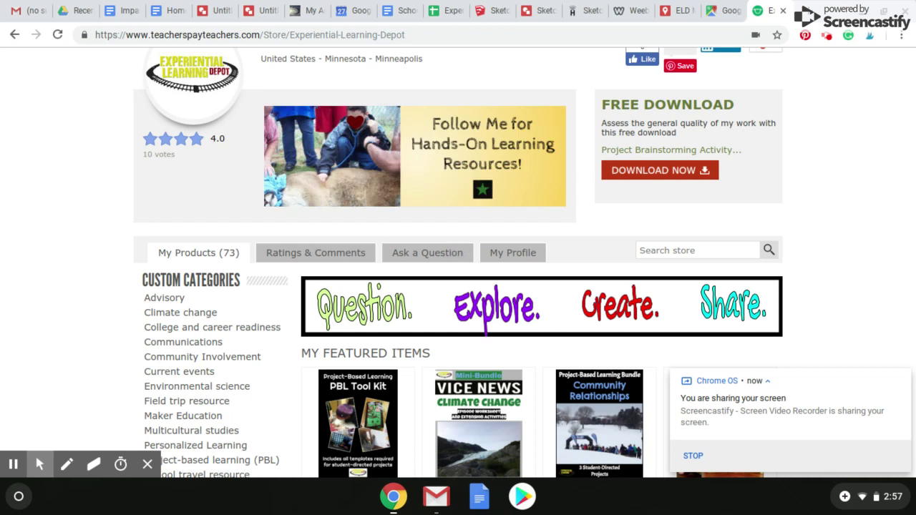
Look through the Experiential Learning Depot store's featured items and product list
click(902, 380)
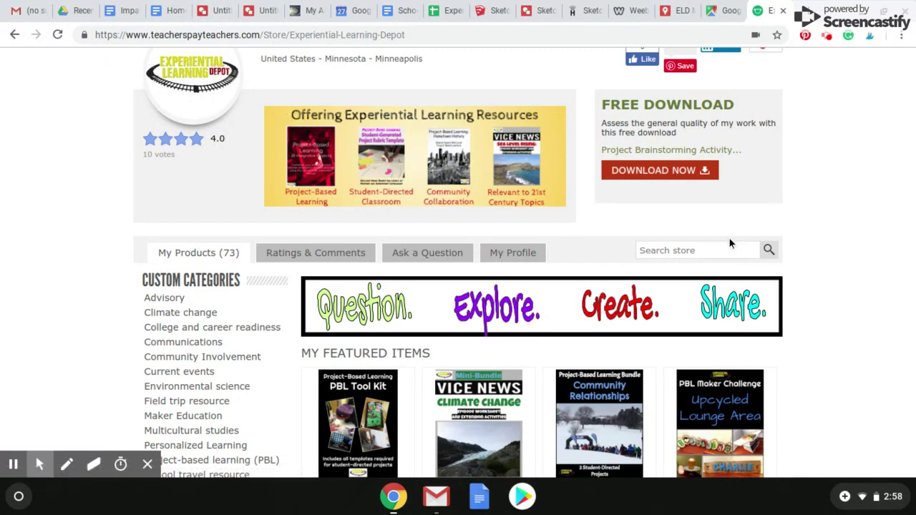
scroll(822, 286, down, 2)
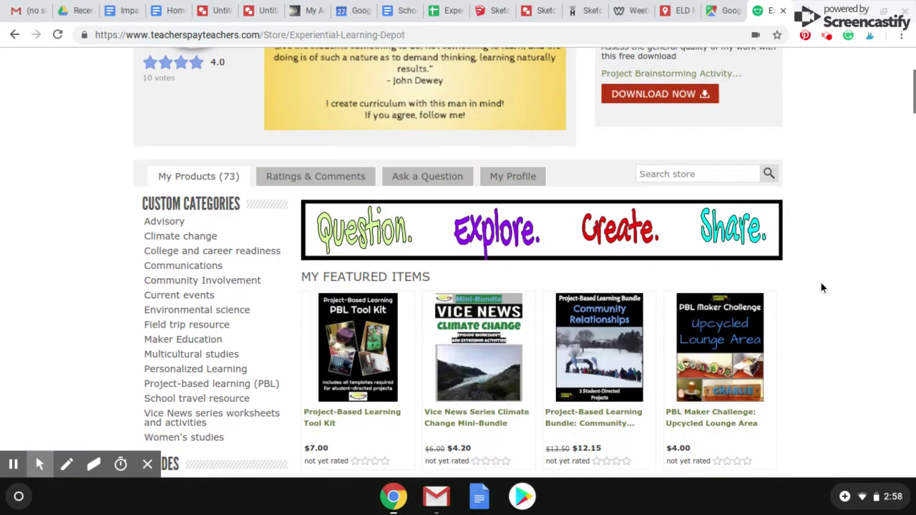
scroll(822, 288, down, 4)
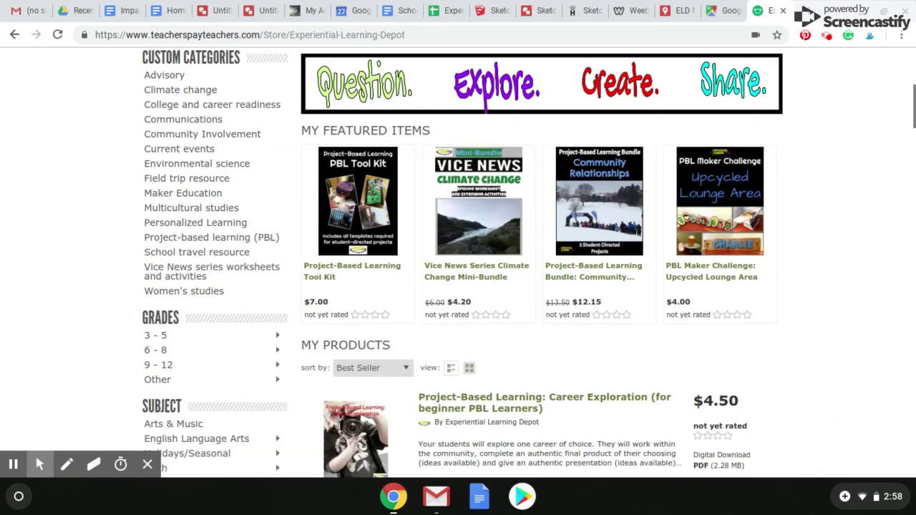
scroll(689, 164, down, 4)
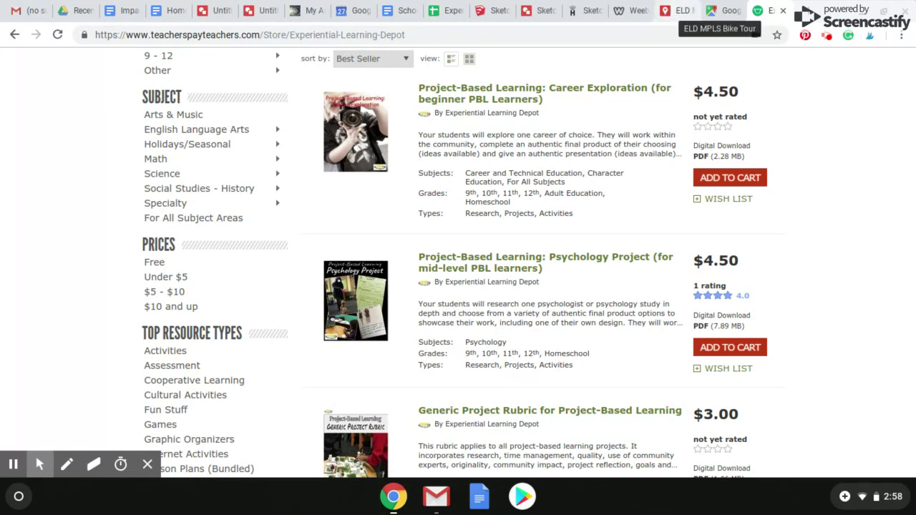
Open the ELD MPLS Bike Tour map and examine its route along with the Day 1 and Day 2 layers
click(677, 11)
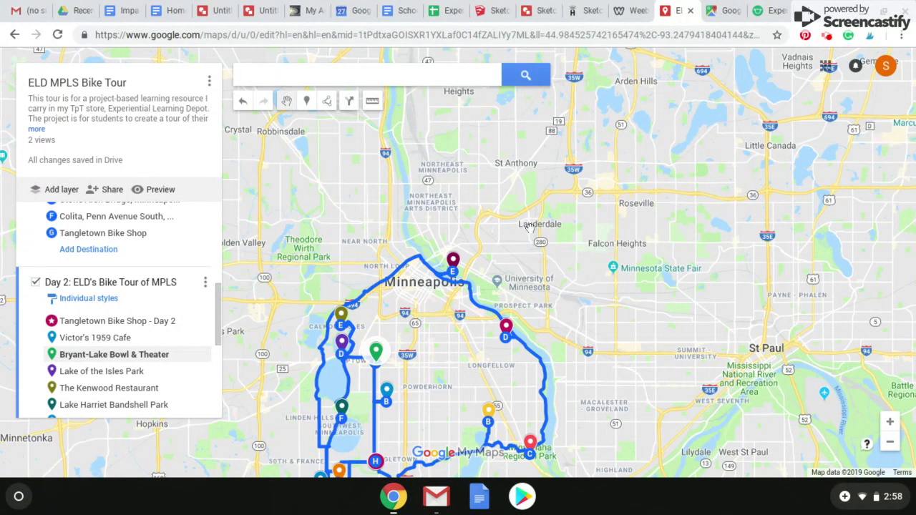
drag(530, 228, 539, 131)
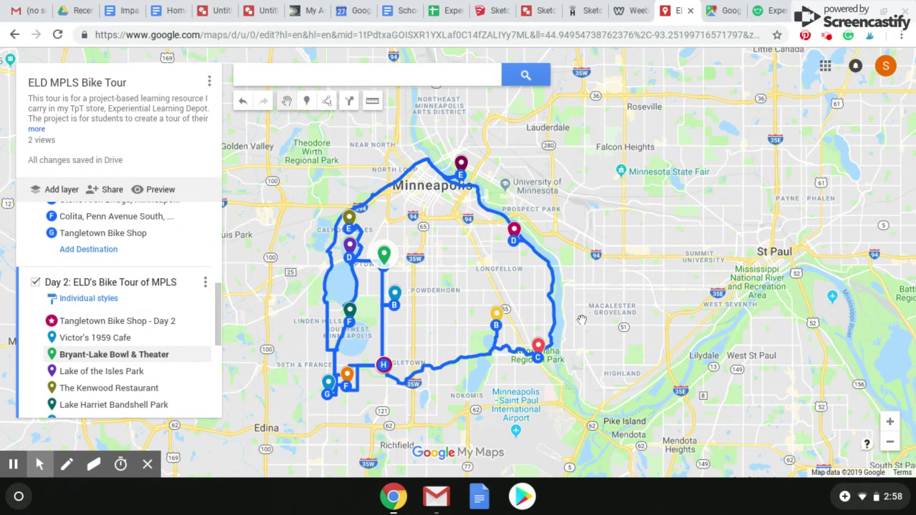
drag(584, 320, 583, 306)
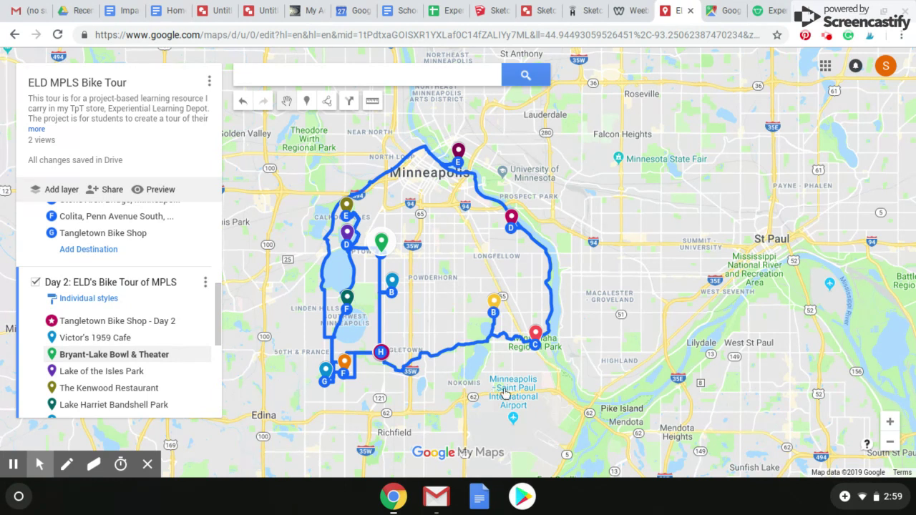
scroll(101, 313, up, 8)
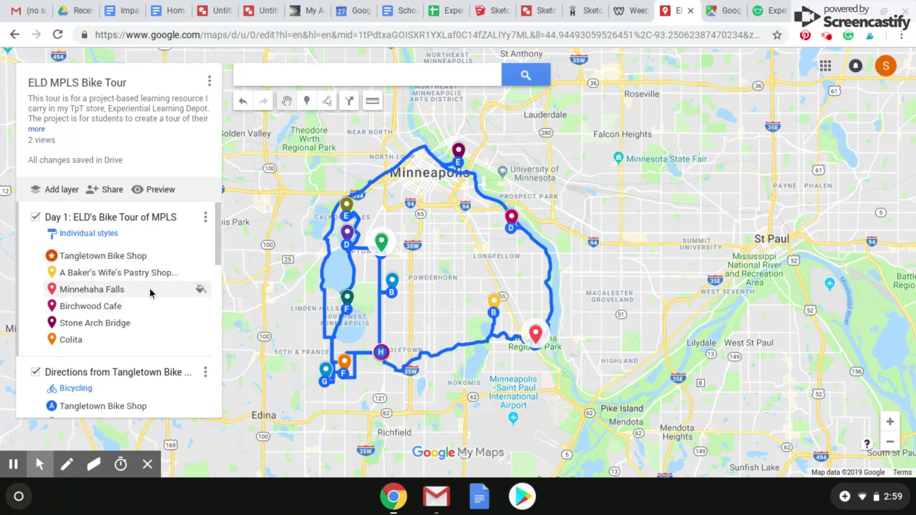
scroll(150, 292, down, 2)
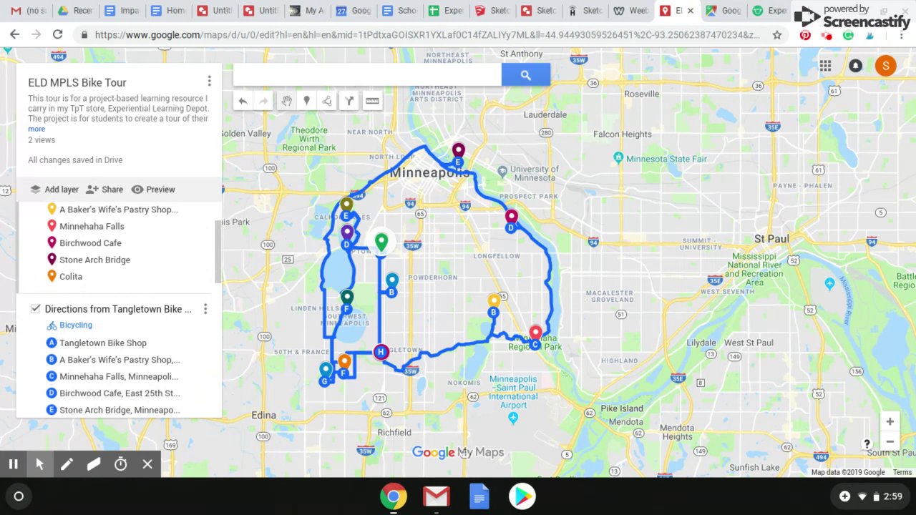
scroll(118, 304, down, 2)
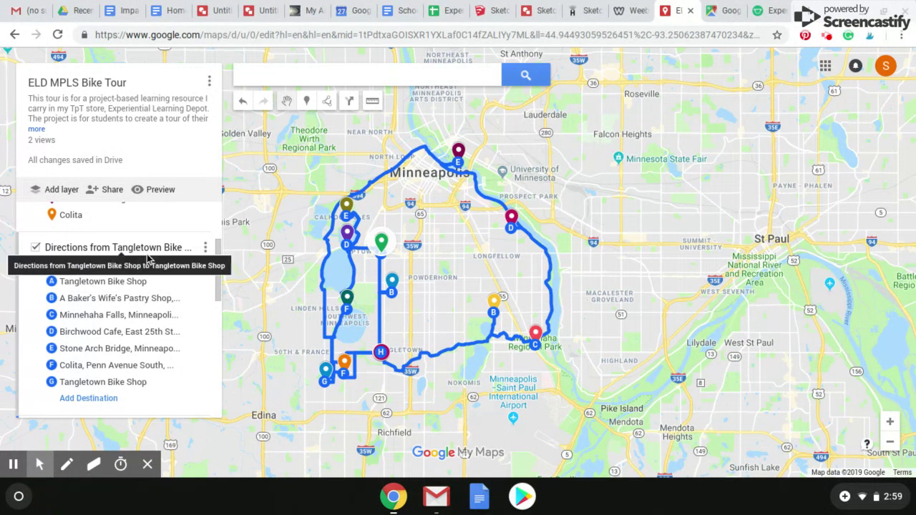
scroll(154, 258, down, 5)
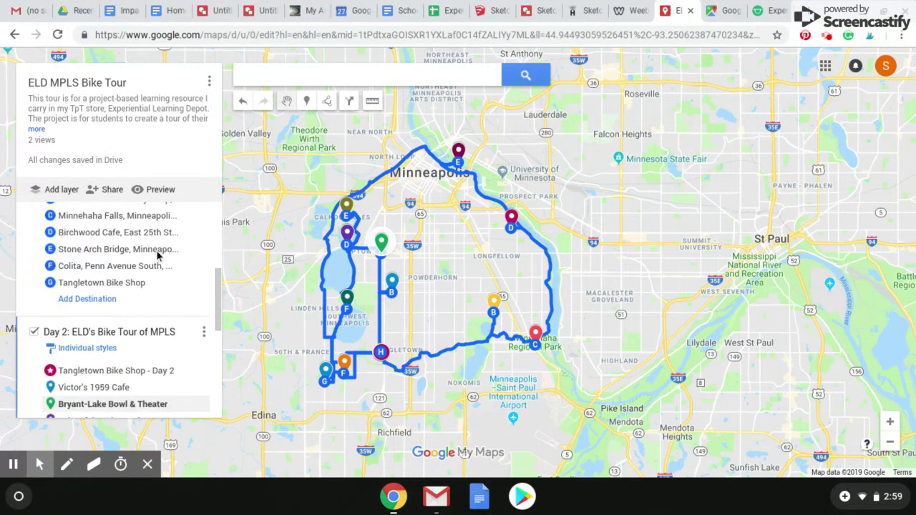
scroll(157, 256, down, 1)
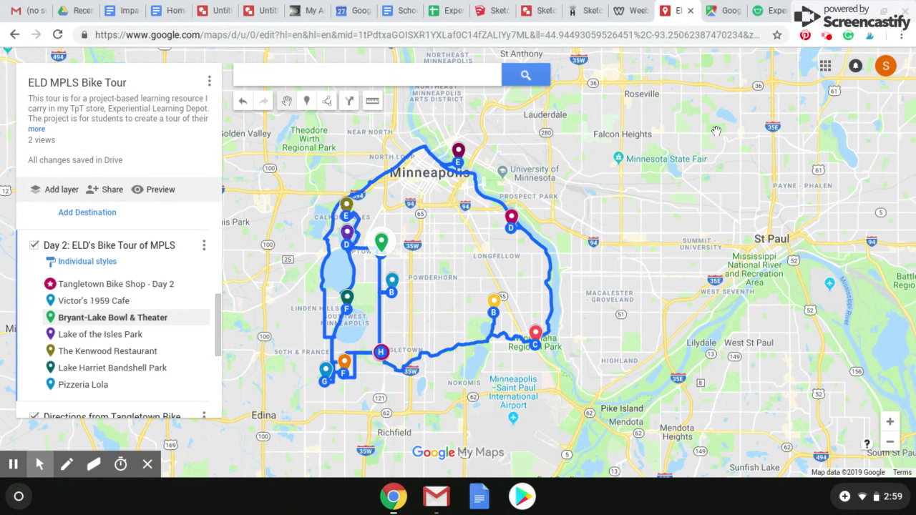
View the Stone Arch Bridge marker's photo and read its description, then close its details
click(458, 150)
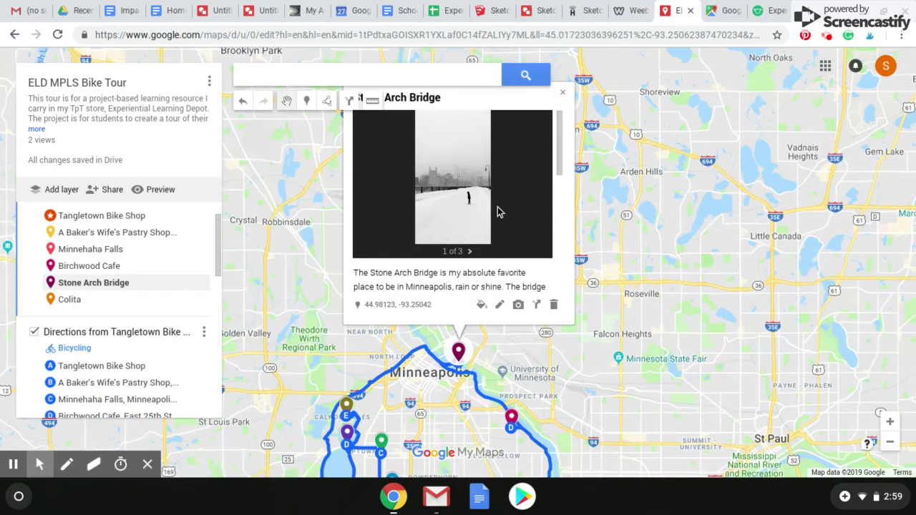
drag(560, 166, 559, 233)
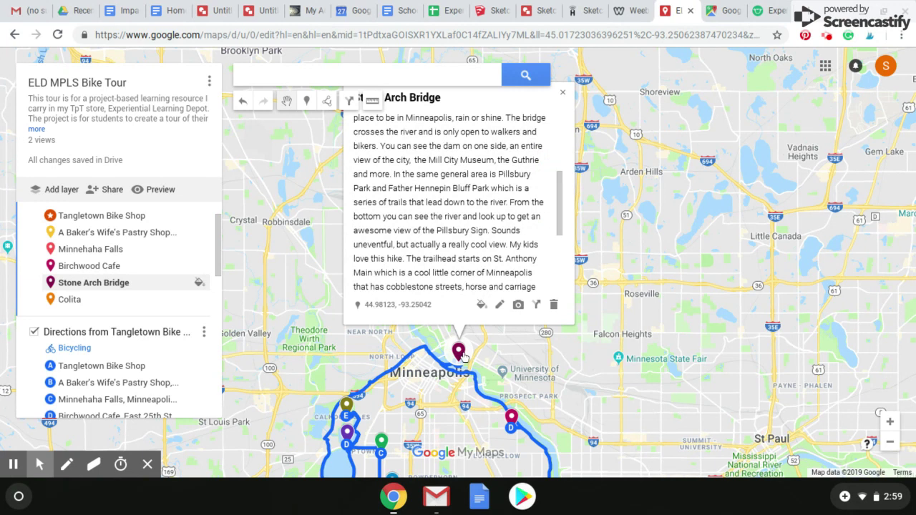
click(564, 93)
Switch to Google Maps and create a new custom map from the maps in Your places
click(720, 12)
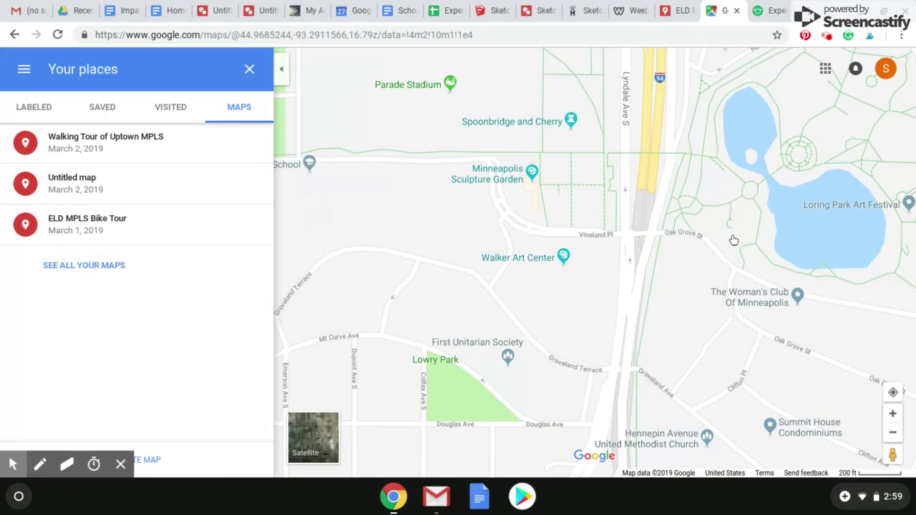
click(249, 69)
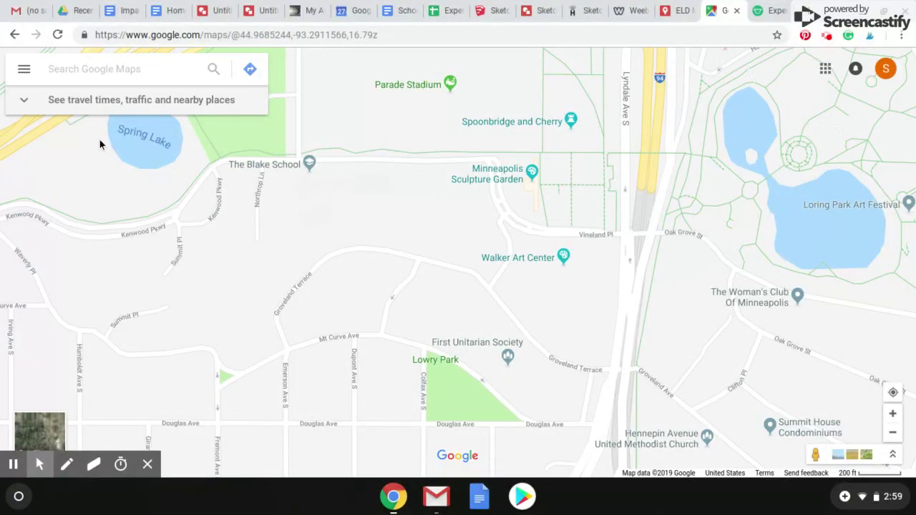
click(24, 69)
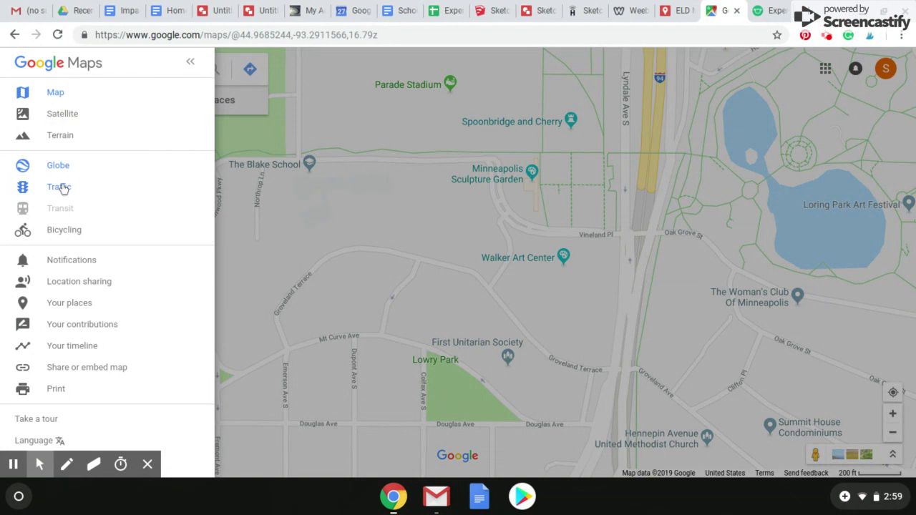
click(69, 303)
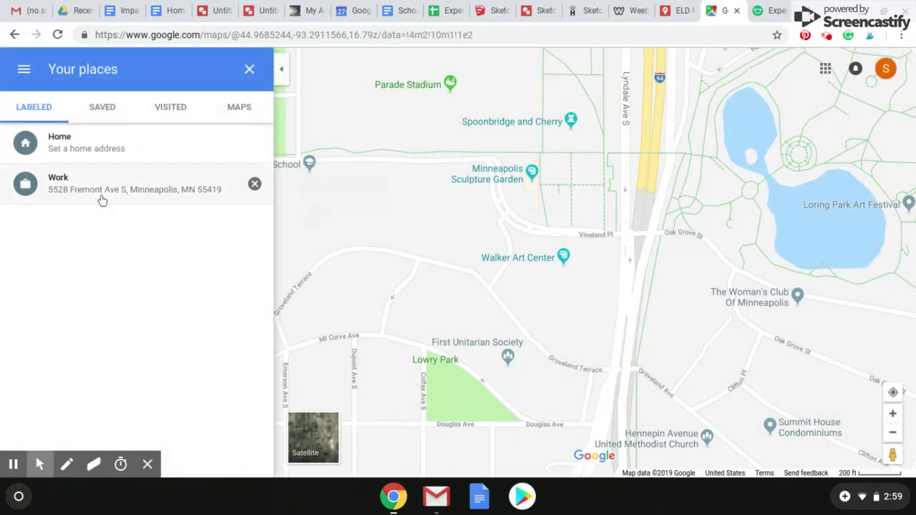
click(241, 111)
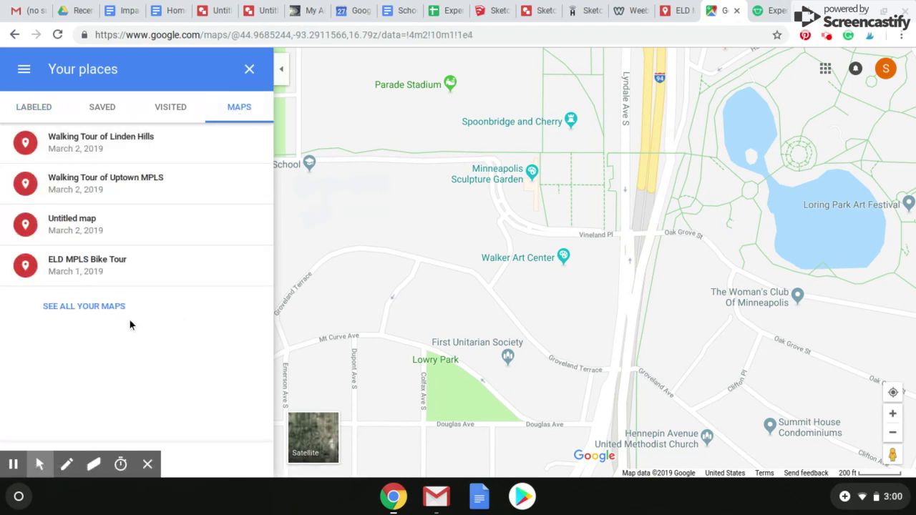
click(147, 463)
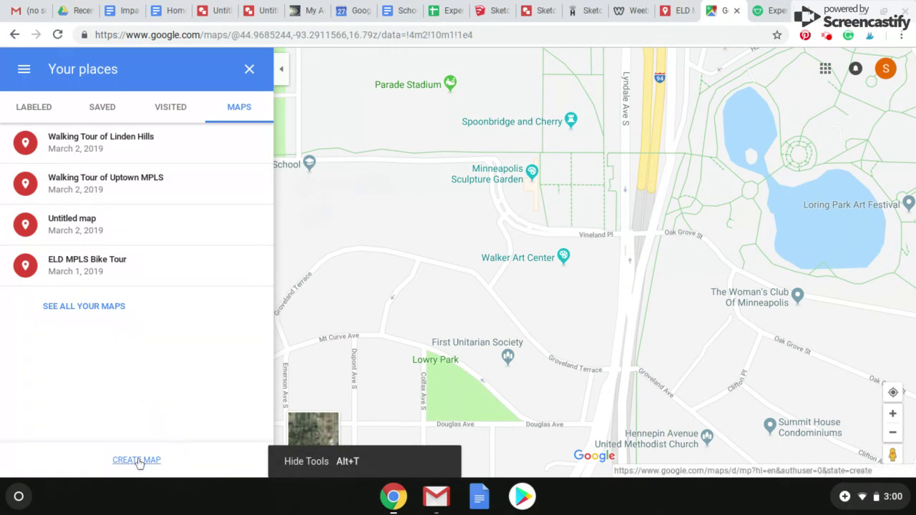
click(139, 462)
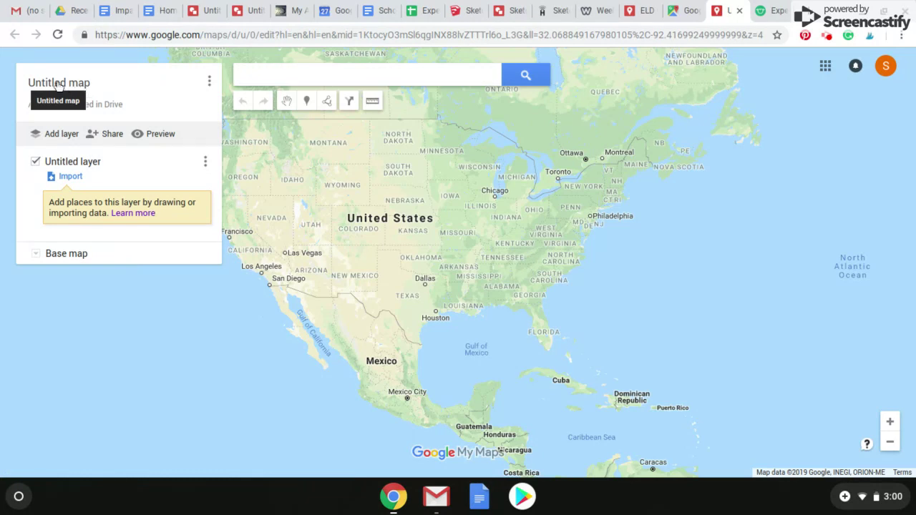
Title the new map "Walking Tour Linden Hills" and give it the placeholder description "alskdjfllajdlkjfk"
click(57, 85)
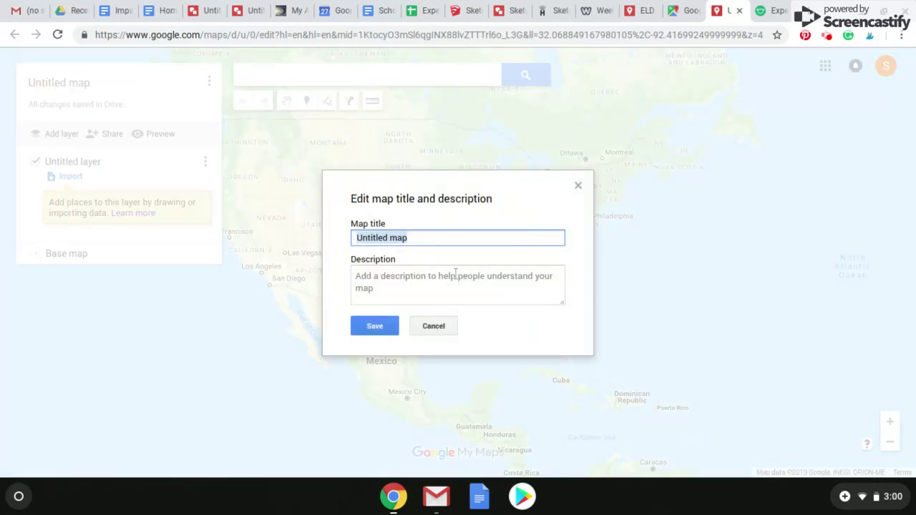
text(Walking TOu)
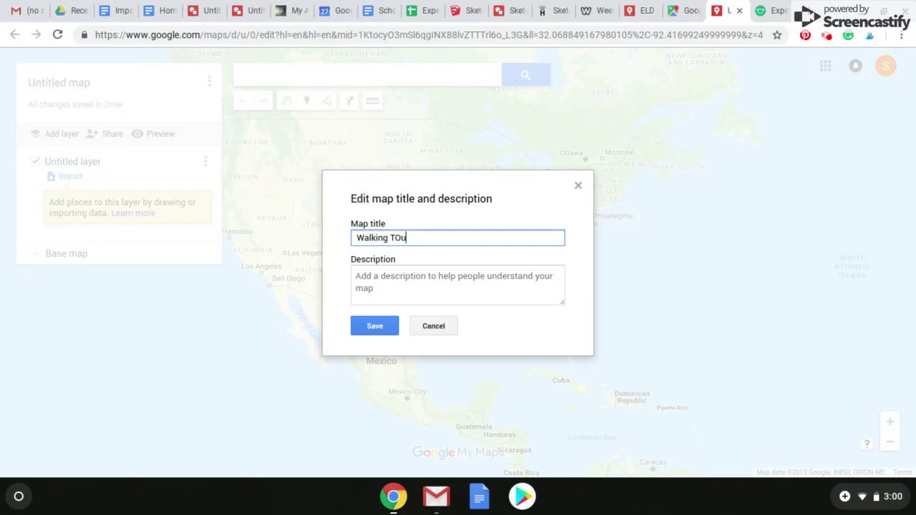
text(or )
text(ur Lin)
text(den Hills)
click(478, 288)
text(alskdjfllajdlkjfk)
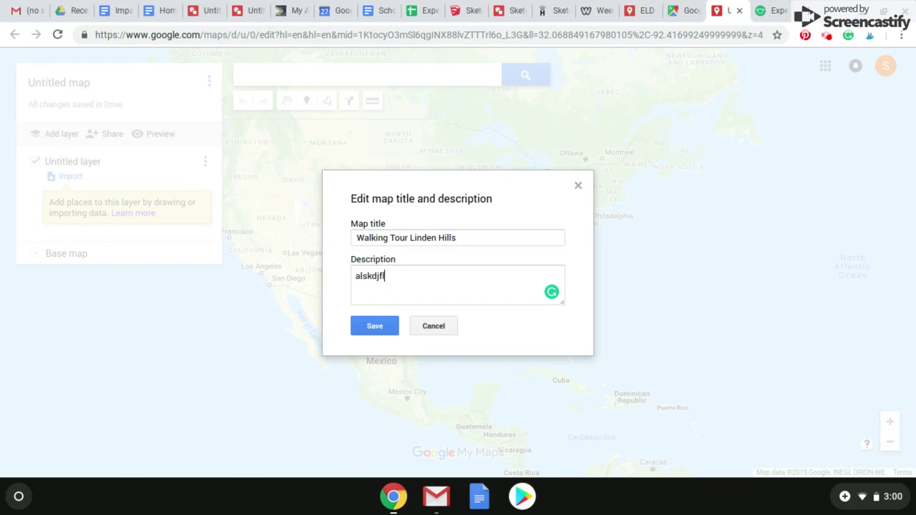
click(377, 325)
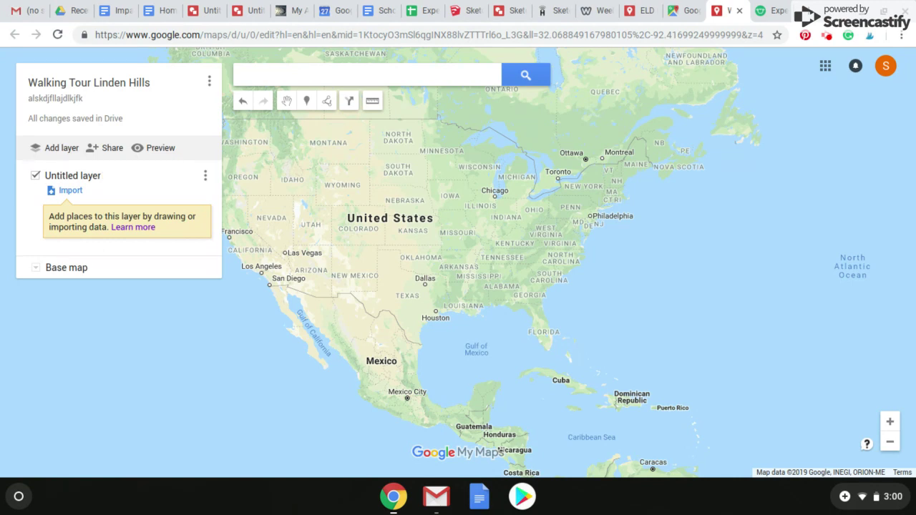
Rename the untitled layer as "Day 1"
click(90, 178)
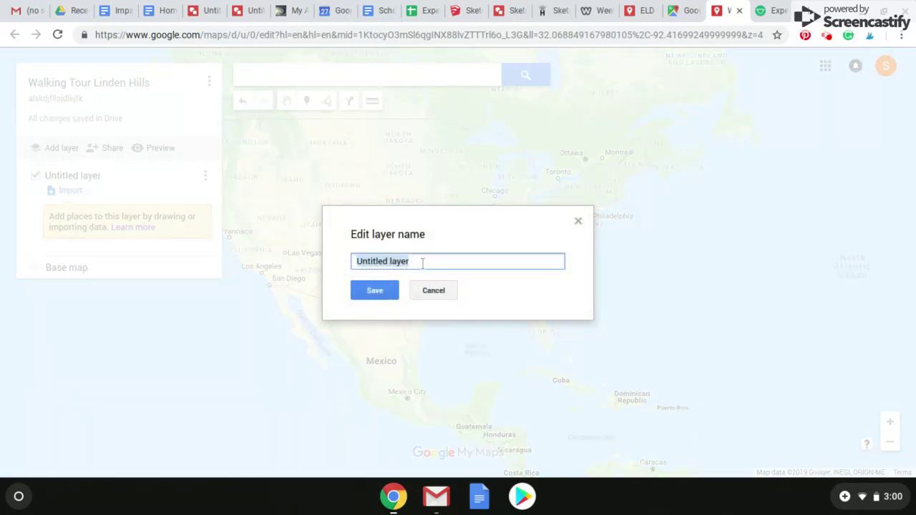
key(BackSpace)
text(Day 1)
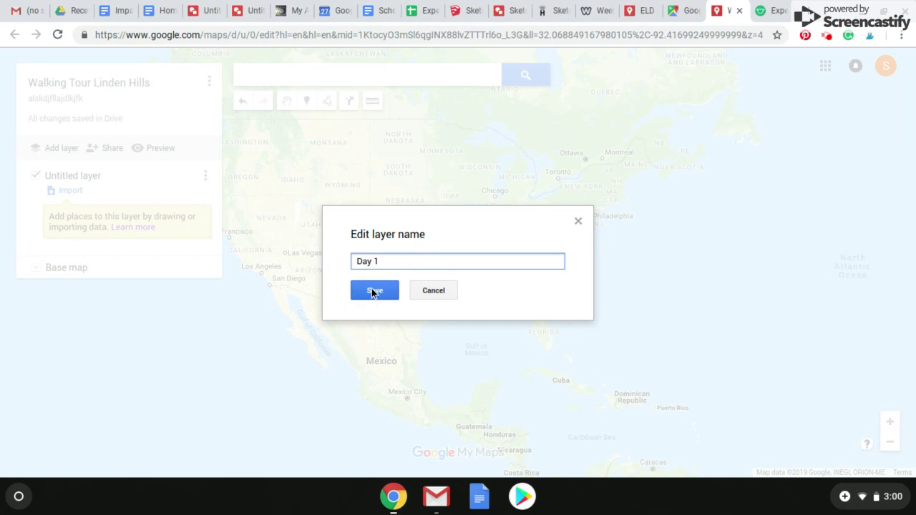
click(374, 290)
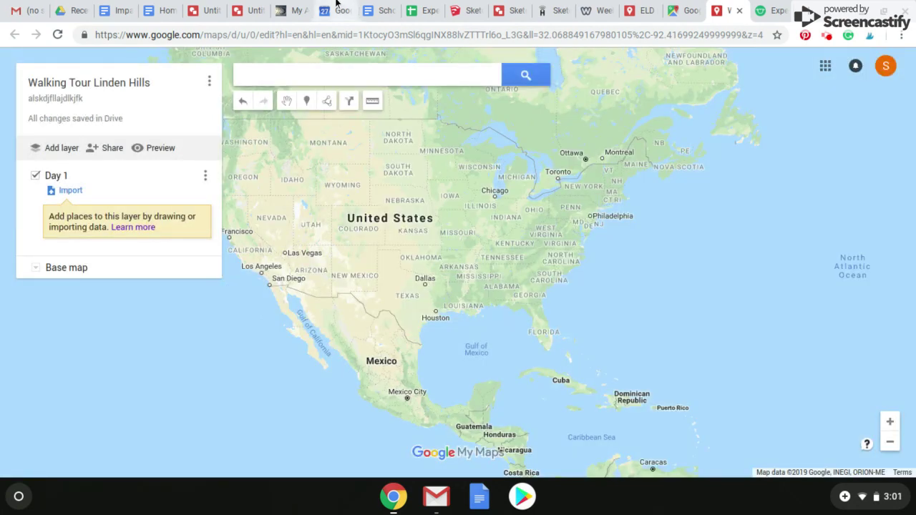
Search for The Zumbro Cafe on West 43rd Street and add it to the Day 1 layer
click(266, 75)
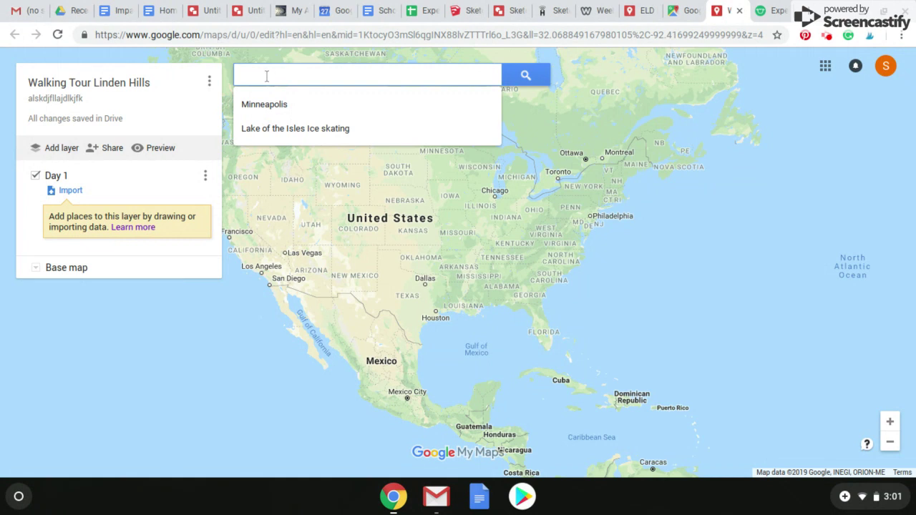
text(Zumbros)
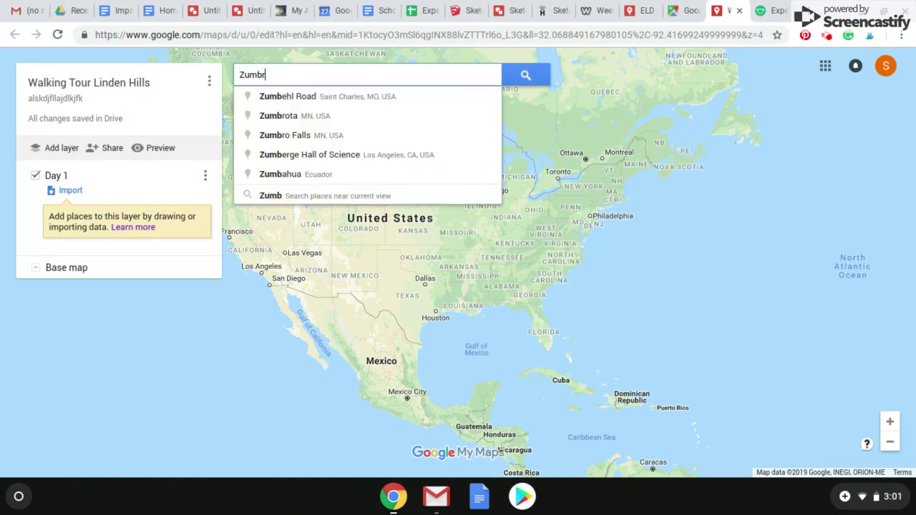
click(286, 98)
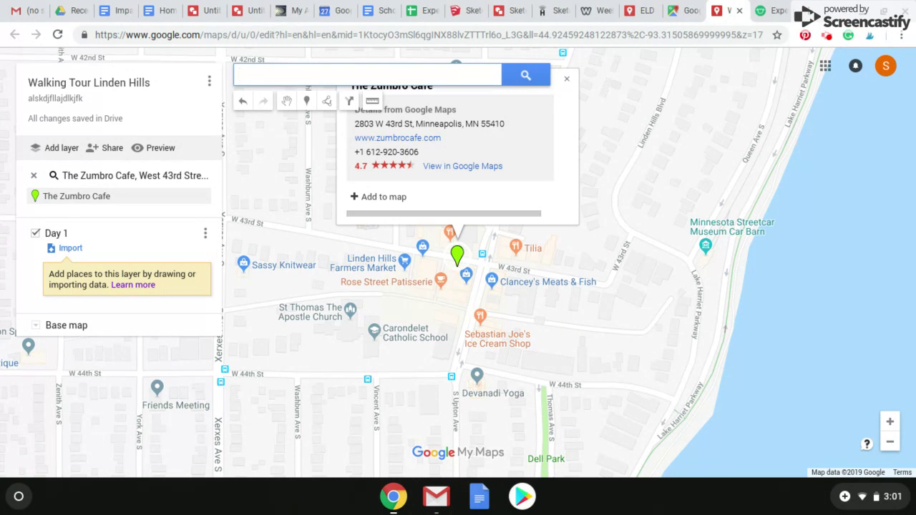
click(372, 197)
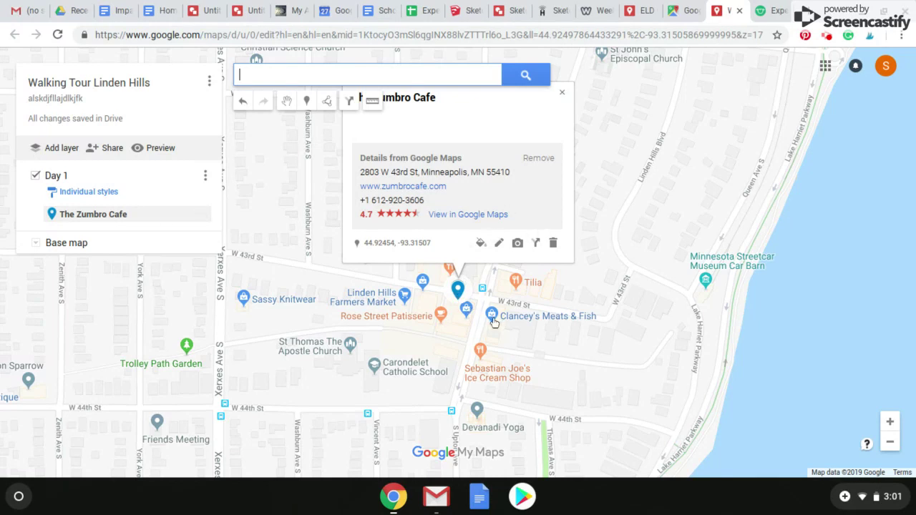
Change The Zumbro Cafe marker's color to yellow
click(481, 244)
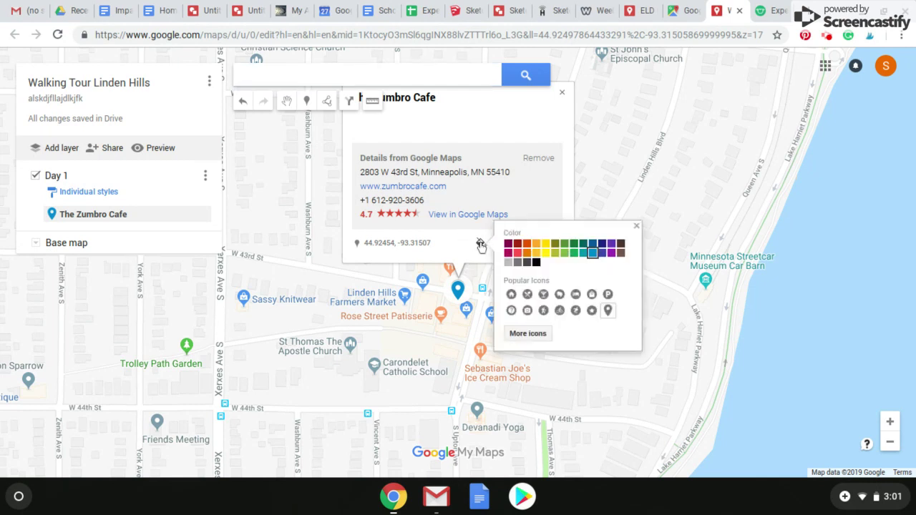
click(547, 246)
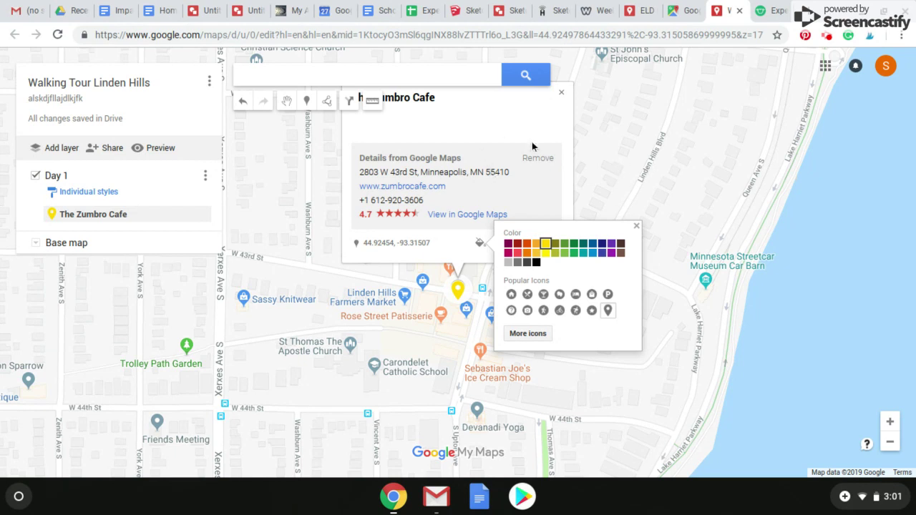
click(509, 137)
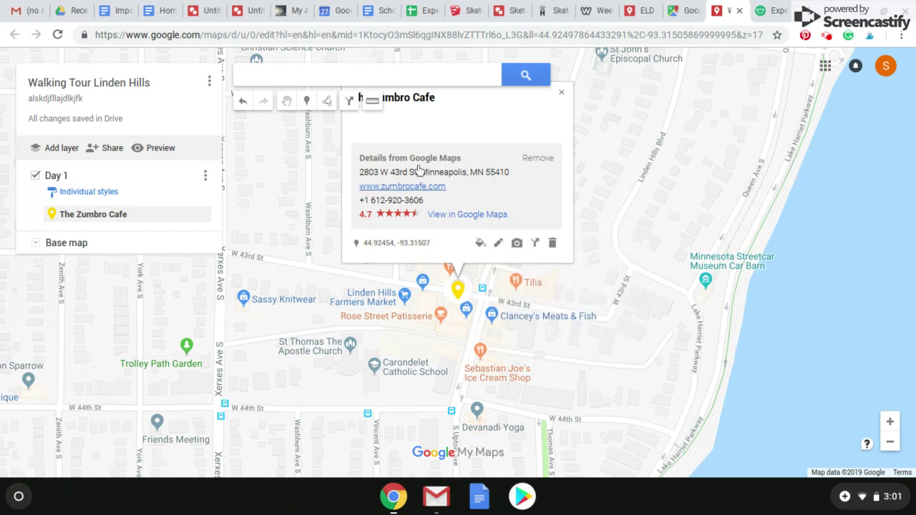
Remove the Google Maps details from The Zumbro Cafe and start its description with "Great brunch spot, close to shops and the lake."
click(538, 158)
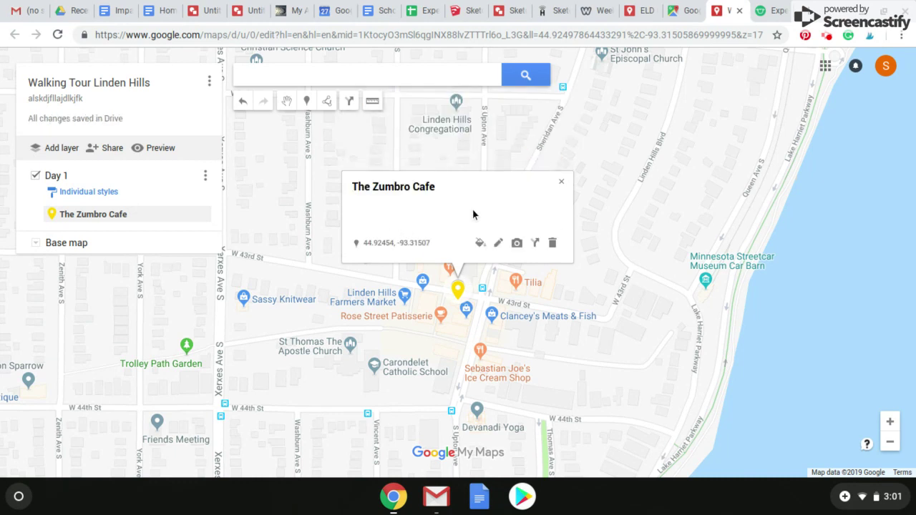
click(499, 244)
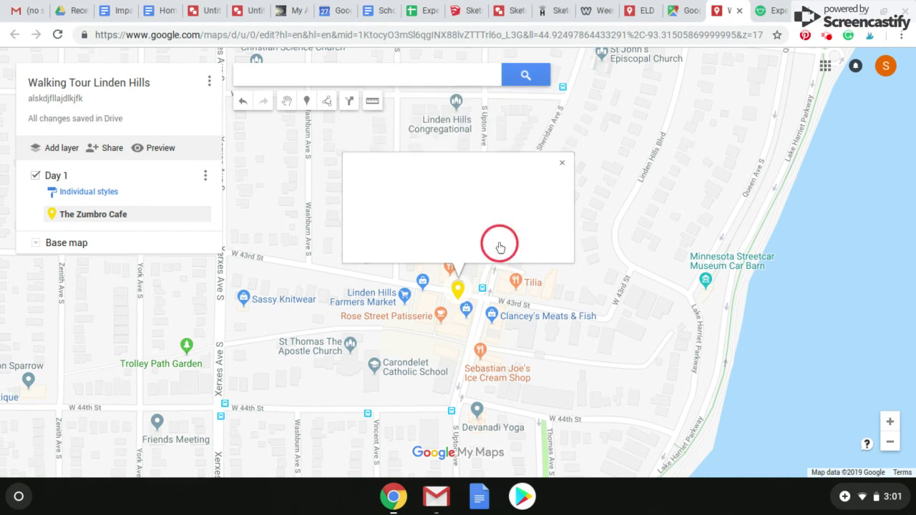
click(447, 213)
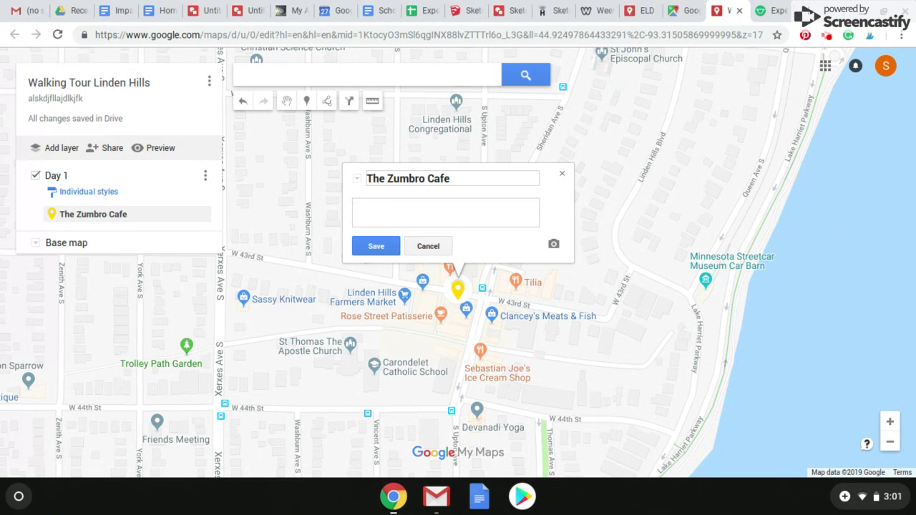
text(Great brunch spot, close to shops and the a)
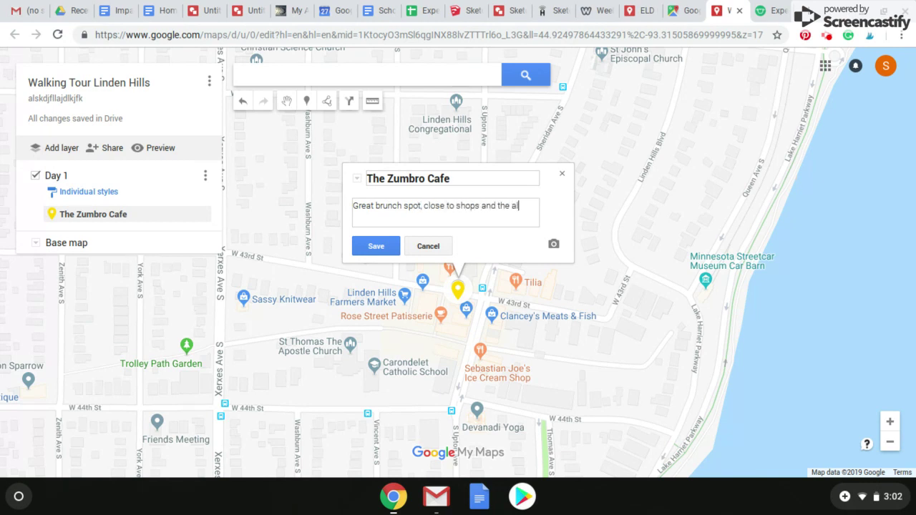
key(BackSpace)
text(lake. C)
key(Return)
Complete The Zumbro Cafe's description with "Locally sourced ingredients. Photo Credit: Zumbros Website" and save it
text(Locally sourced ingr)
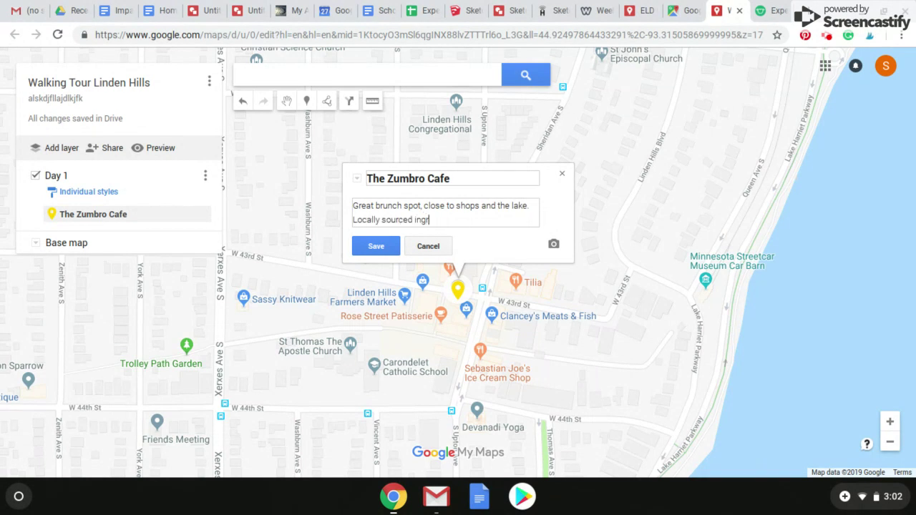
text(ediens.)
key(BackSpace)
key(BackSpace)
key(BackSpace)
text(ts. Photo Credit)
text(:)
text(Zumbros)
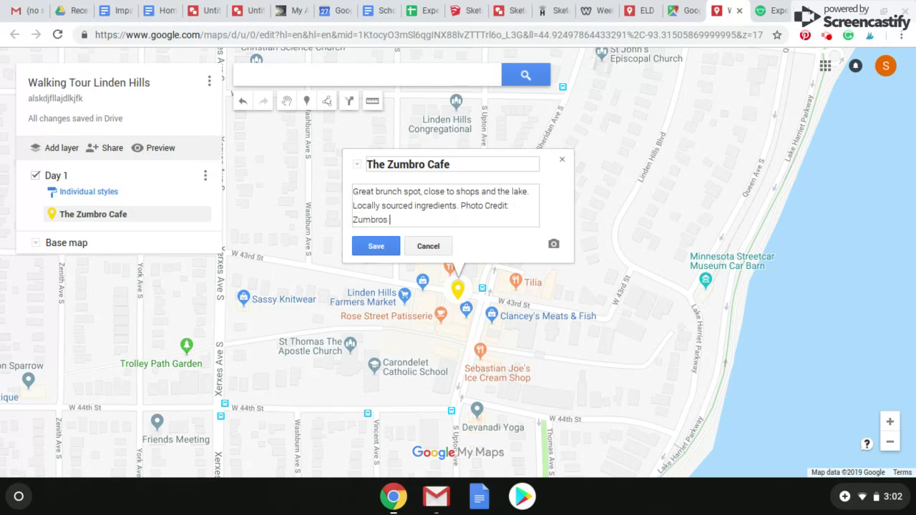
text( Website)
click(388, 245)
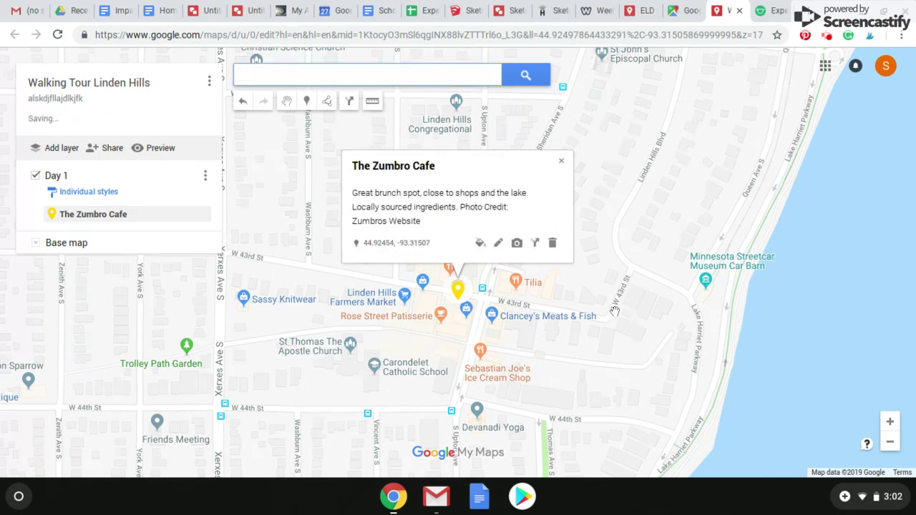
Try to add the breakfast photo from the Downloads folder to The Zumbro Cafe's card
click(517, 244)
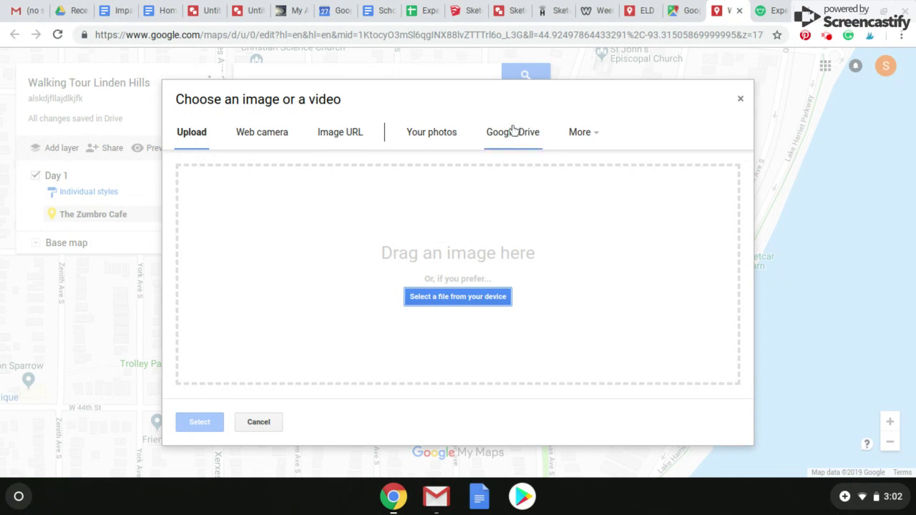
click(438, 294)
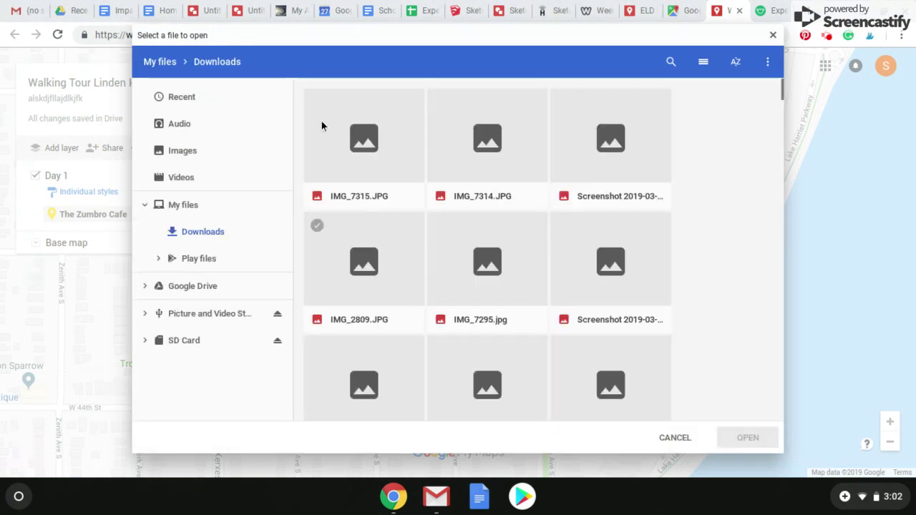
click(383, 160)
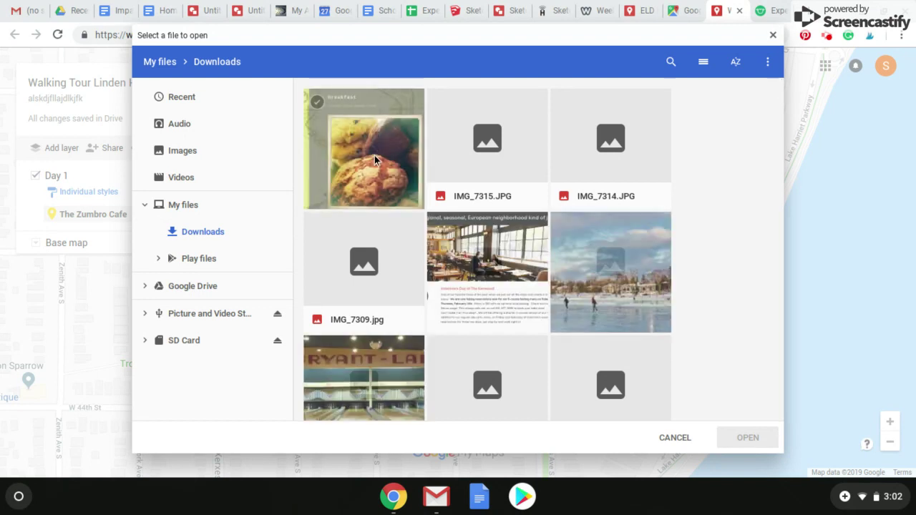
click(736, 438)
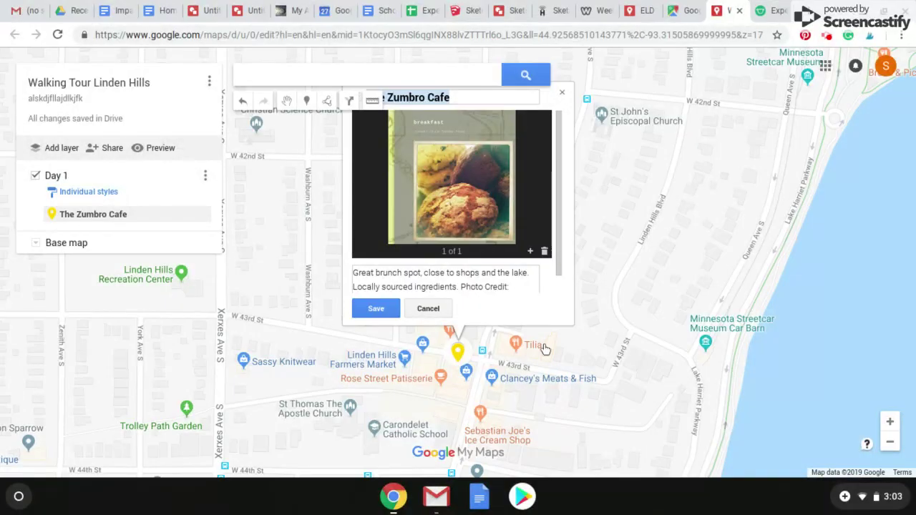
click(563, 95)
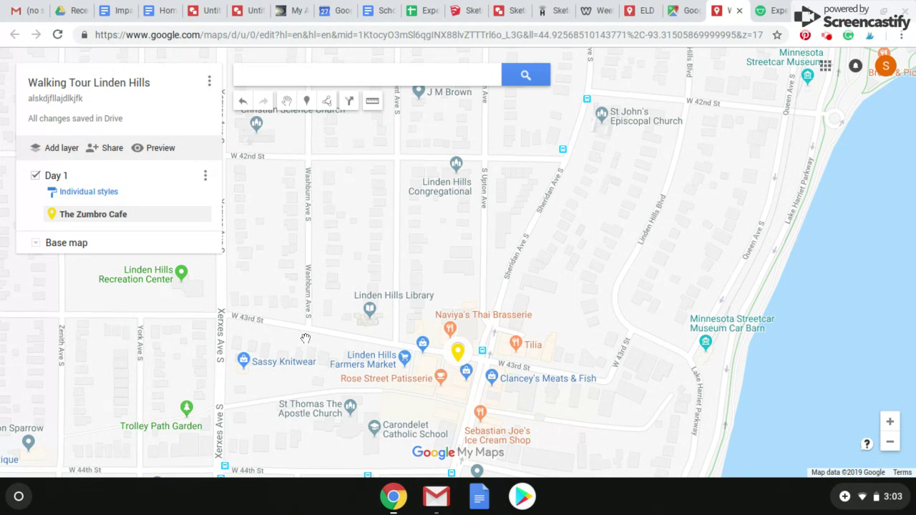
Search for Lake Harriet Bandshell Park and add it to the Day 1 layer
click(239, 74)
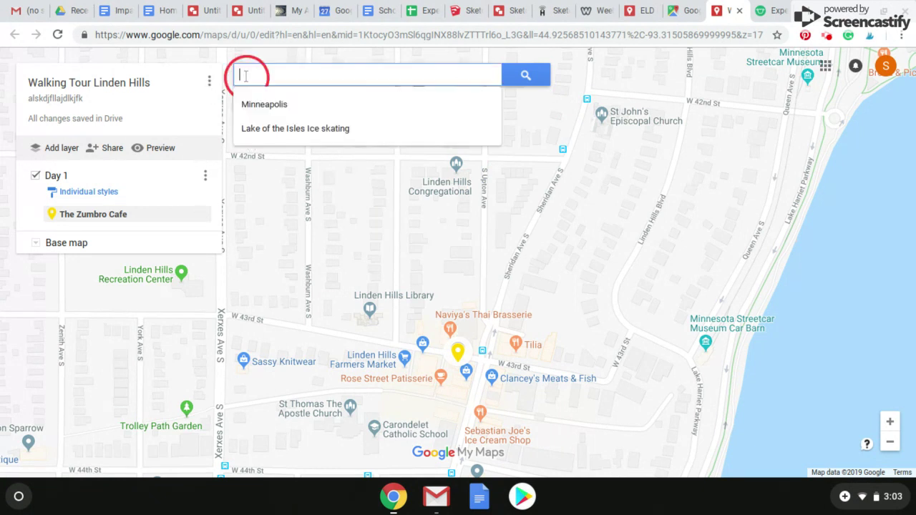
text(Lake Harriet)
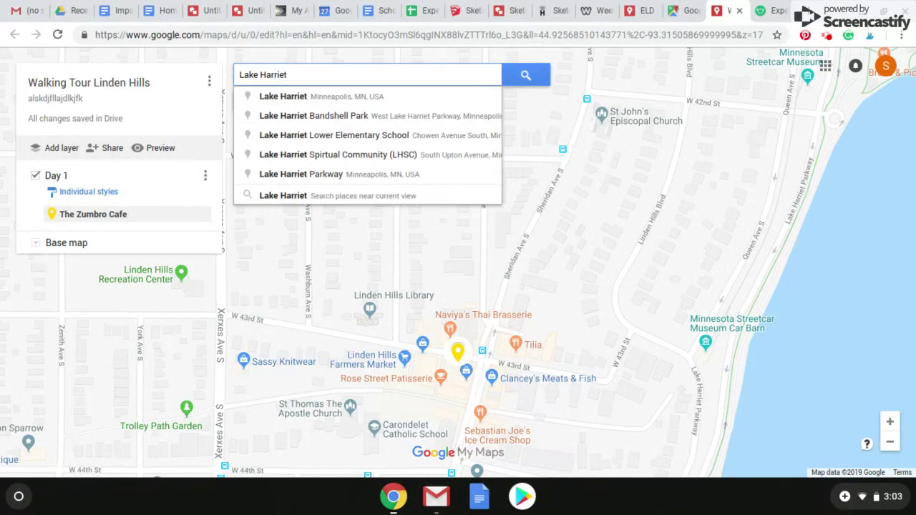
click(286, 115)
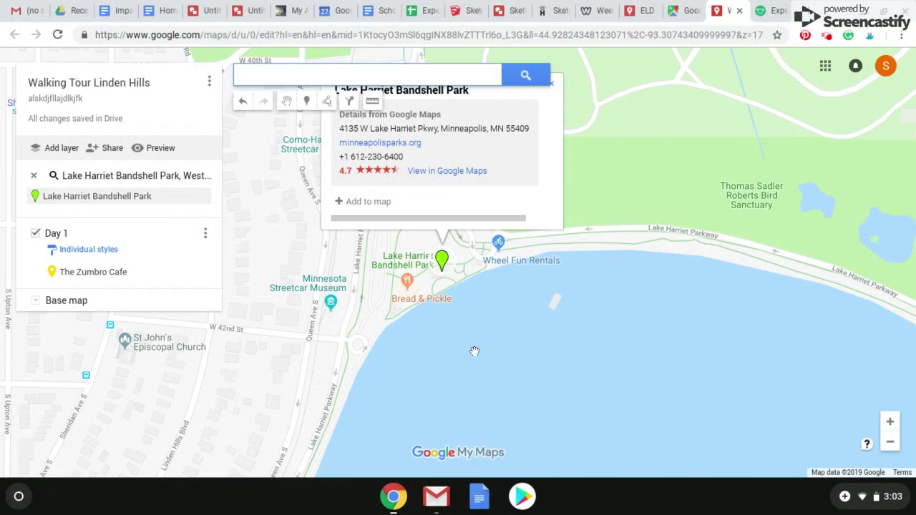
click(356, 202)
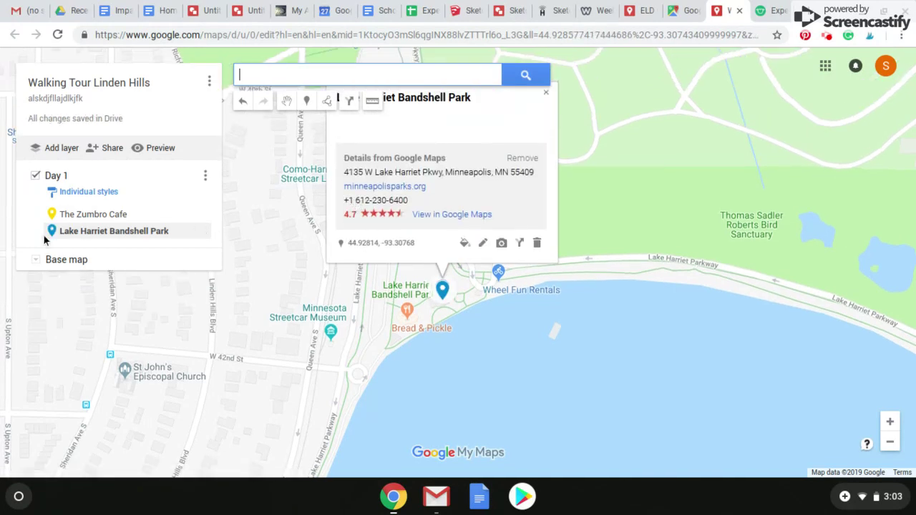
Change the Lake Harriet Bandshell Park marker's color to orange
click(465, 243)
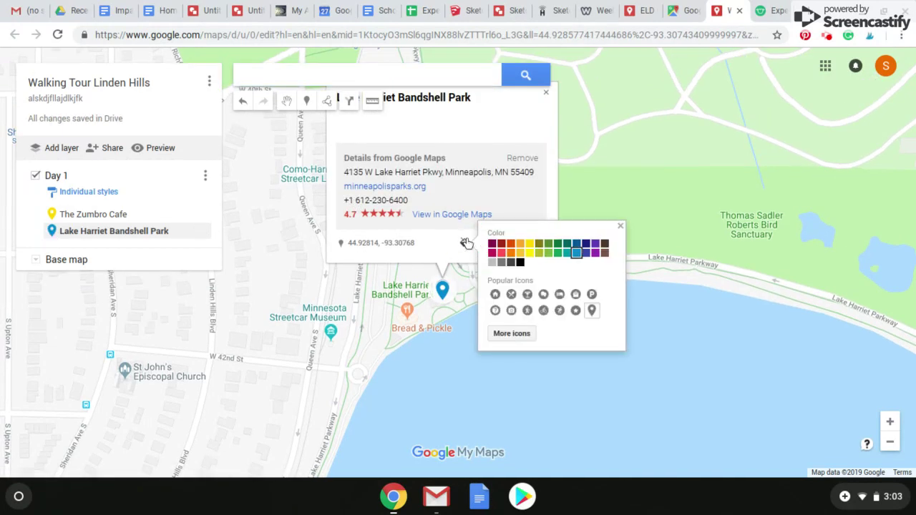
click(513, 245)
click(424, 227)
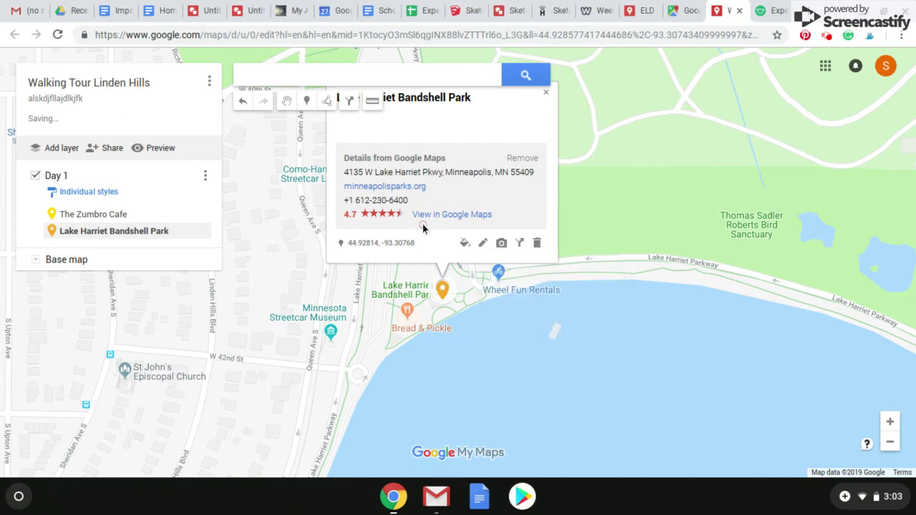
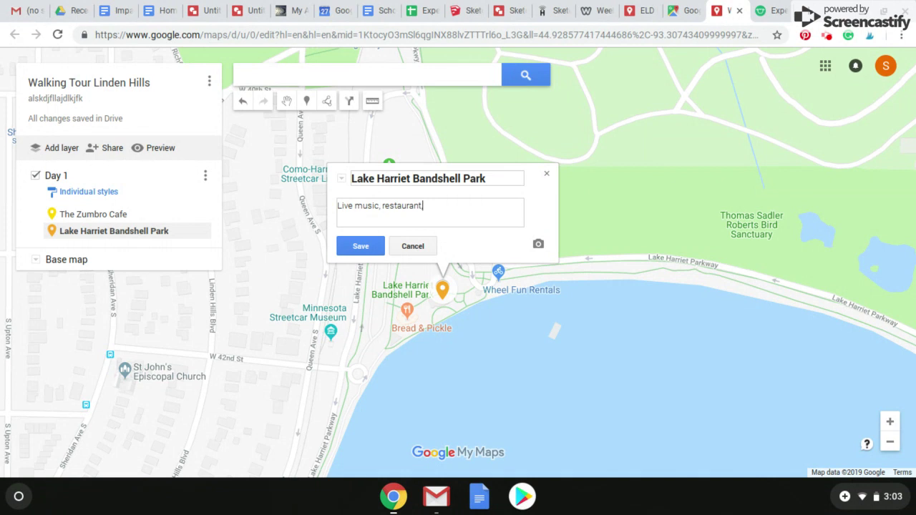
Give Lake Harriet Bandshell Park the description "Live music, restaurant, beach, rent boats. Photo Credit: ELD" and save it
text(beach, rent boats. Photo Credit )
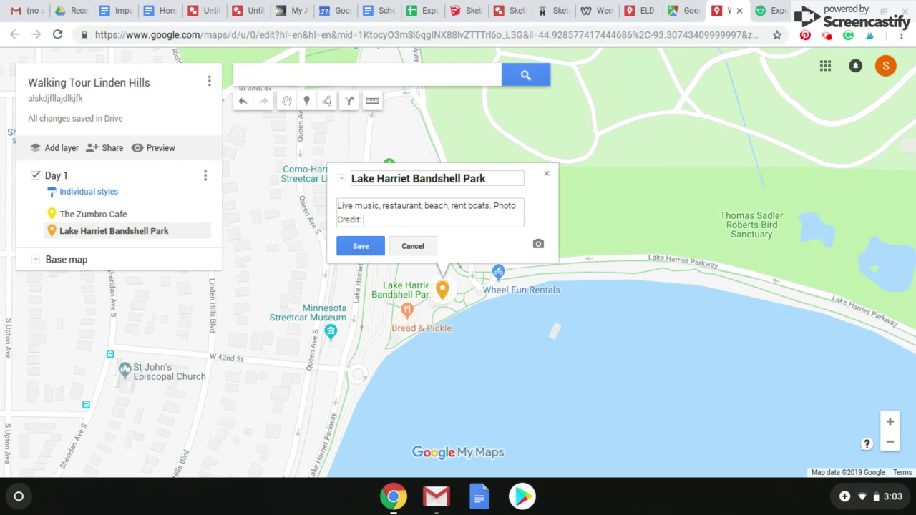
text( ELD)
click(373, 246)
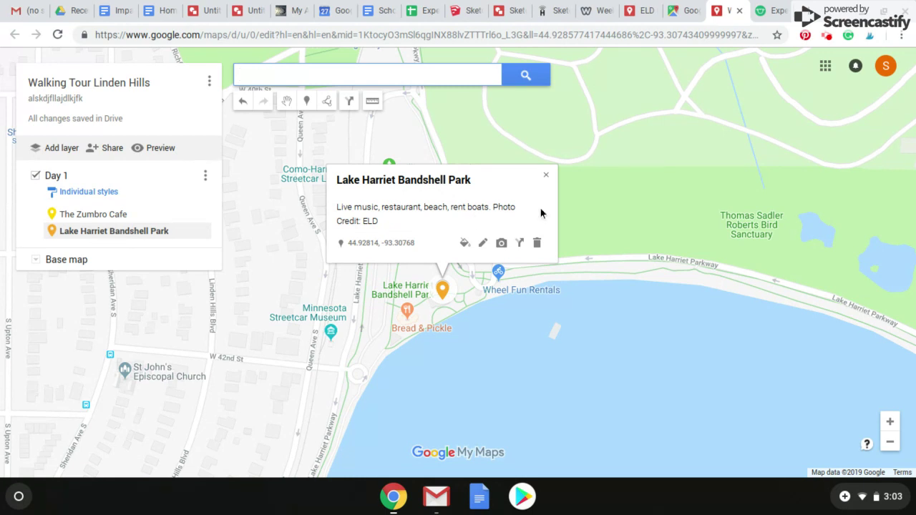
Add the photo IMG_7309.jpg from the Downloads folder to Lake Harriet Bandshell Park, save the place and close its card
click(503, 244)
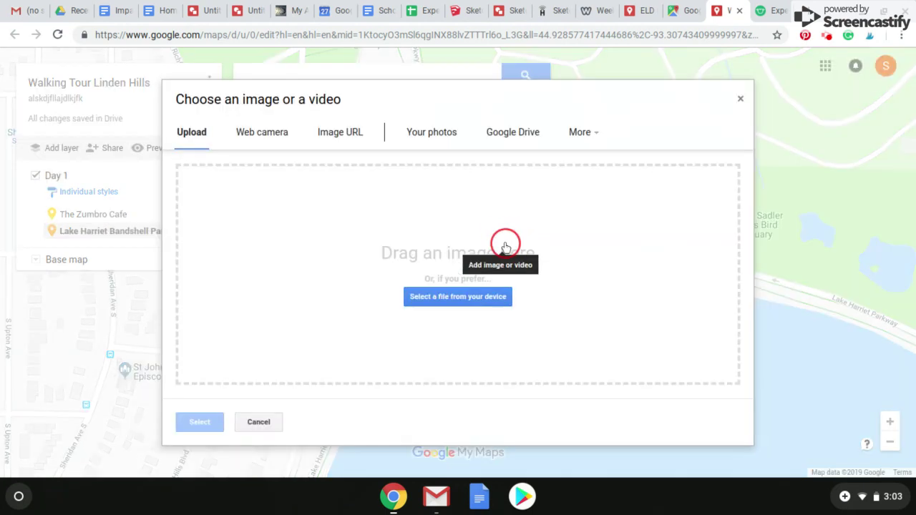
click(425, 307)
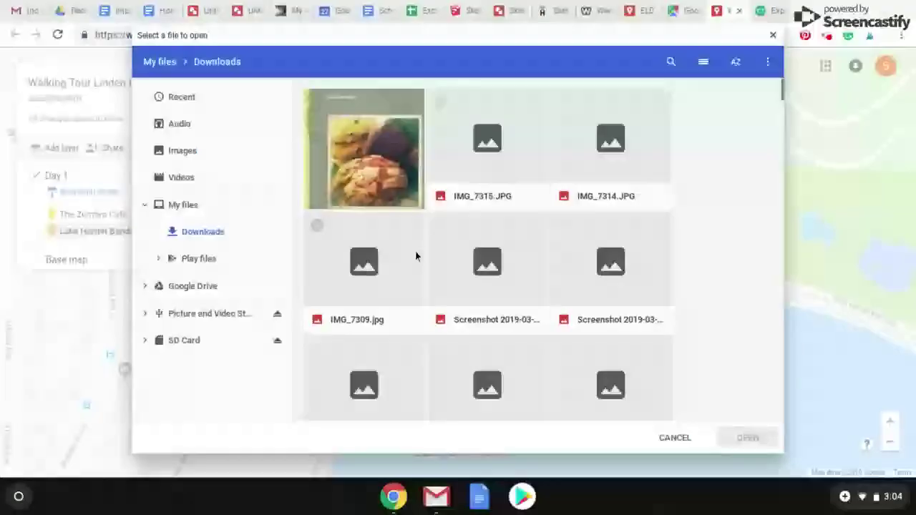
click(390, 287)
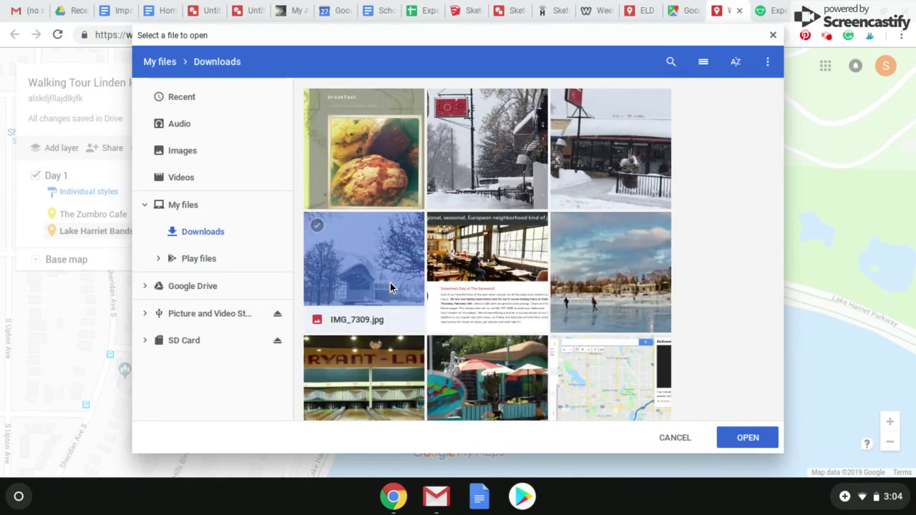
click(749, 436)
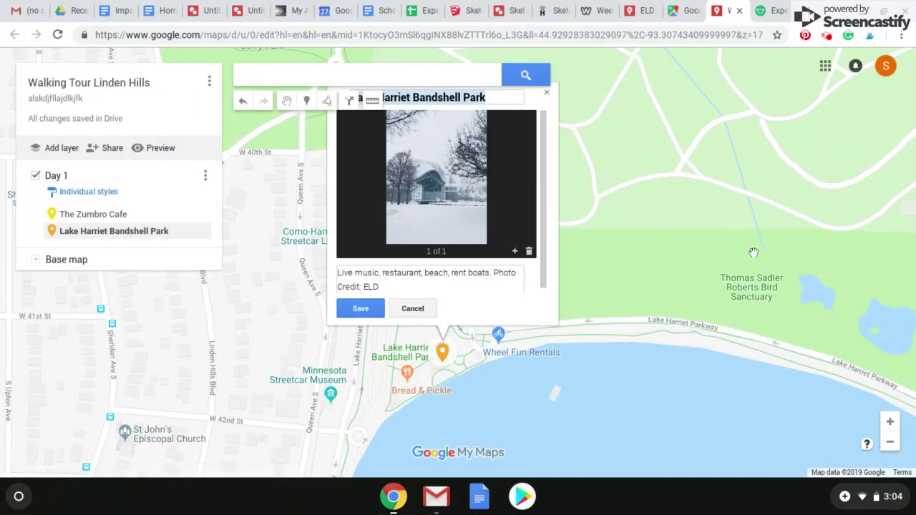
click(350, 309)
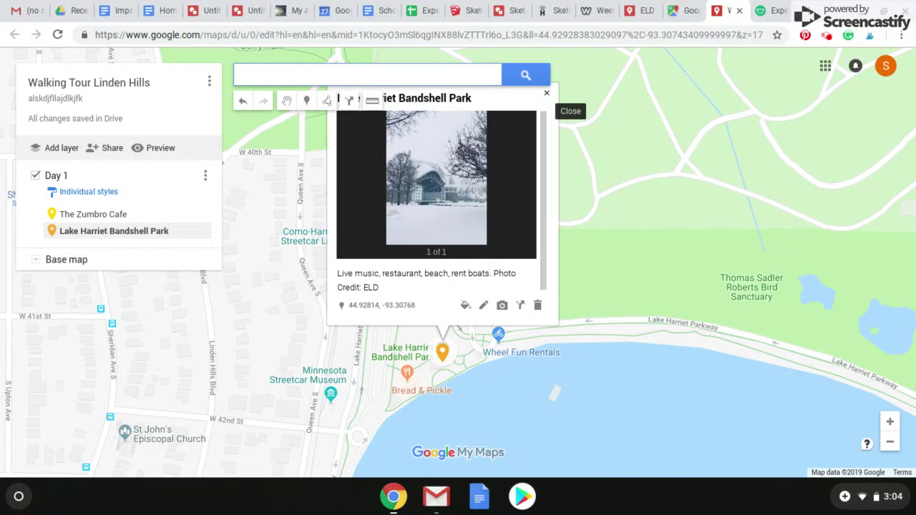
click(547, 93)
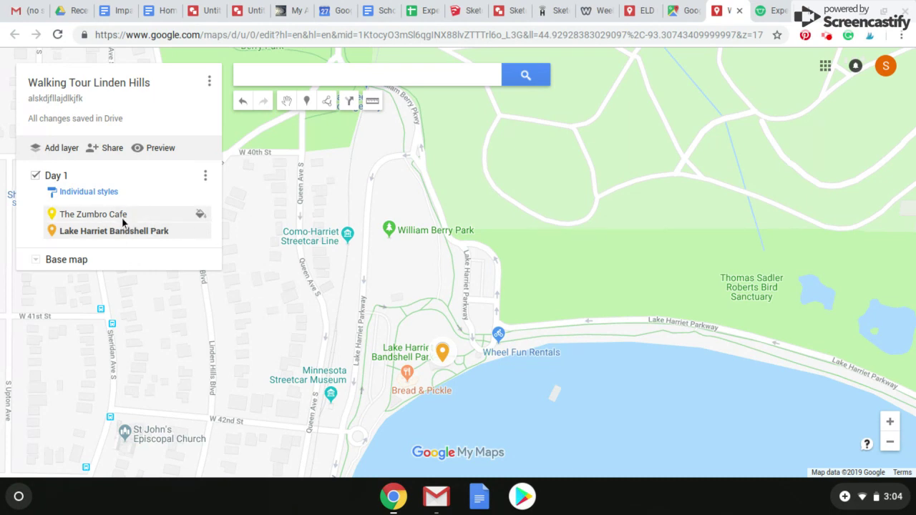
Create a directions layer from The Zumbro Cafe marker and name the layer "Directions"
drag(413, 342, 478, 159)
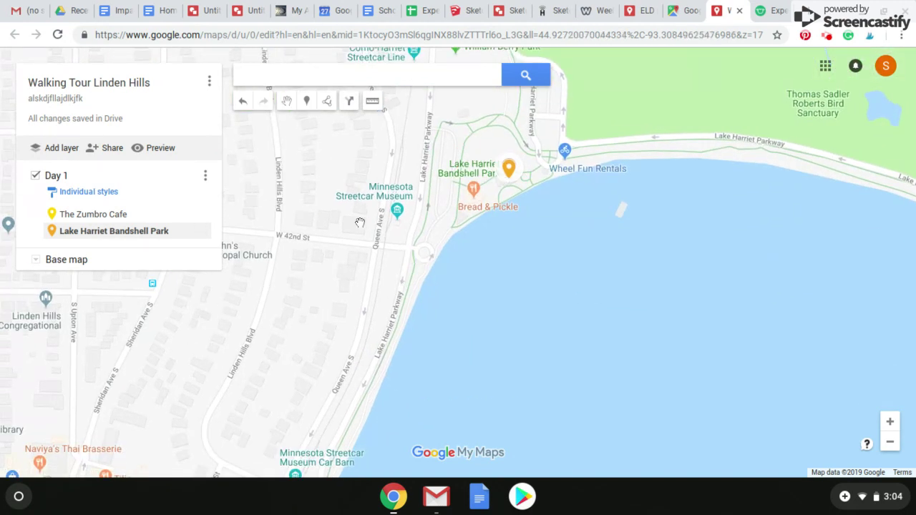
click(120, 214)
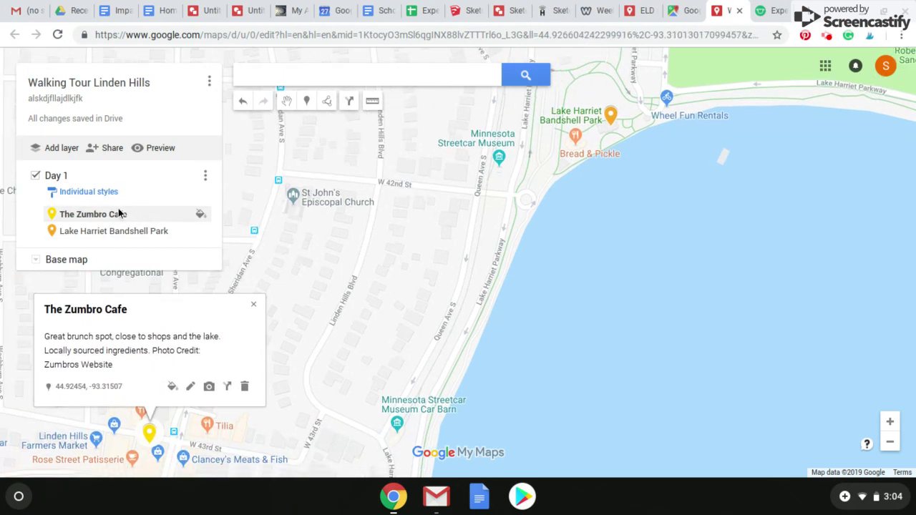
click(229, 387)
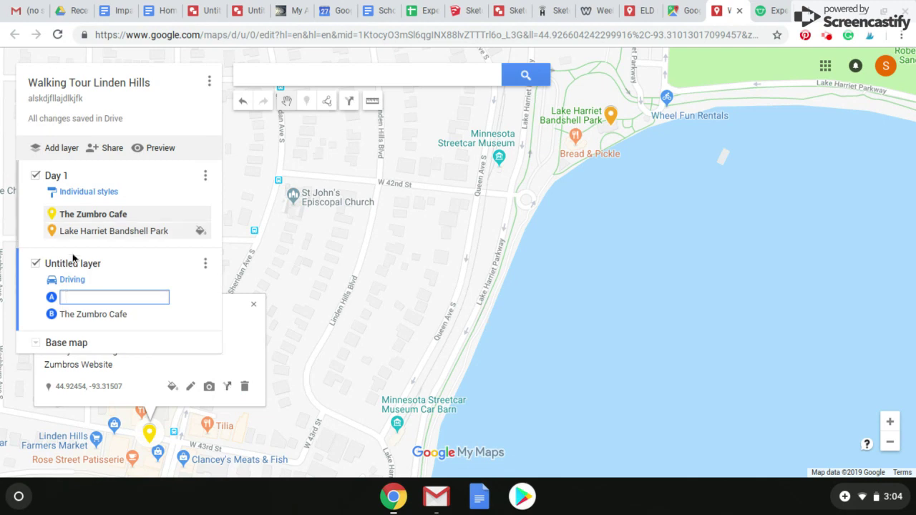
click(72, 263)
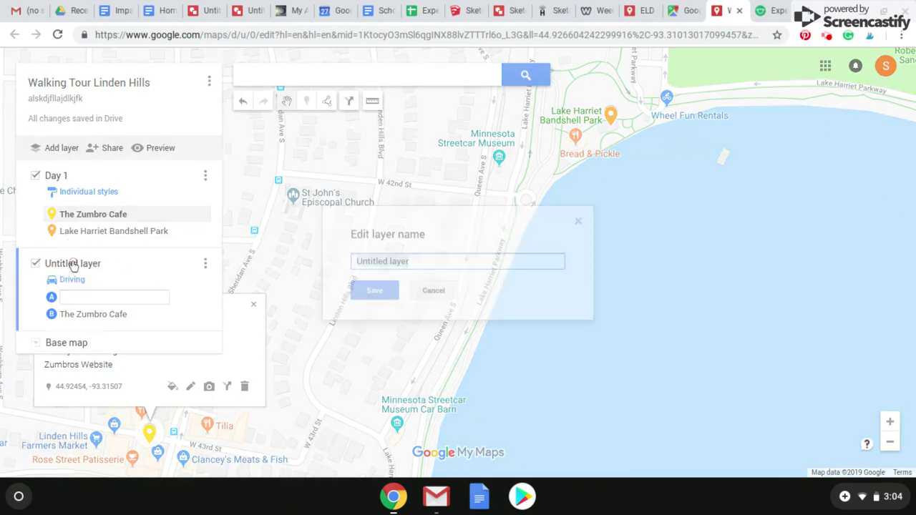
text(Directions)
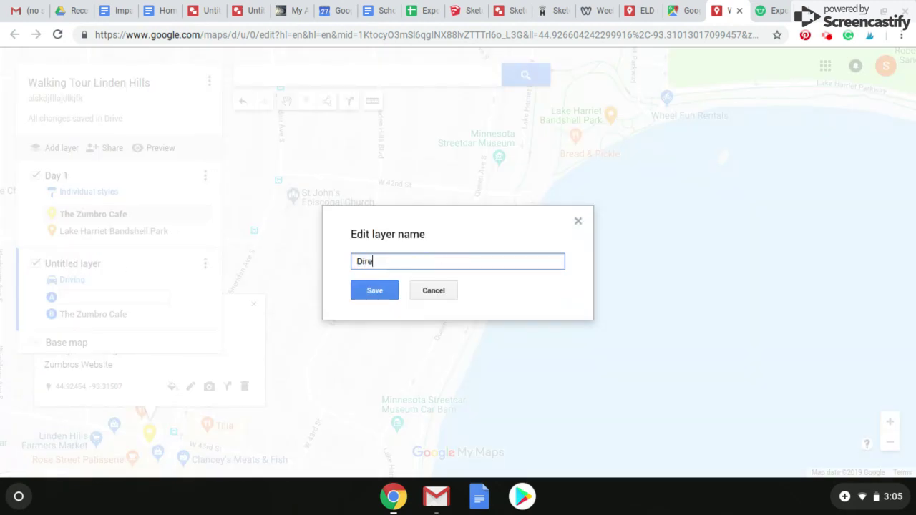
click(383, 293)
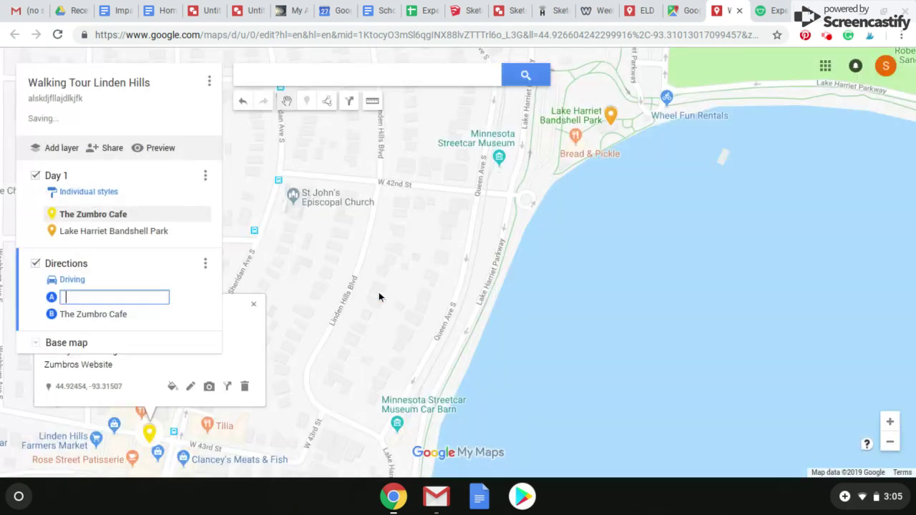
Make The Zumbro Cafe the route's starting point and set Lake Harriet Bandshell Park as its destination
drag(100, 316, 100, 290)
text(Lake)
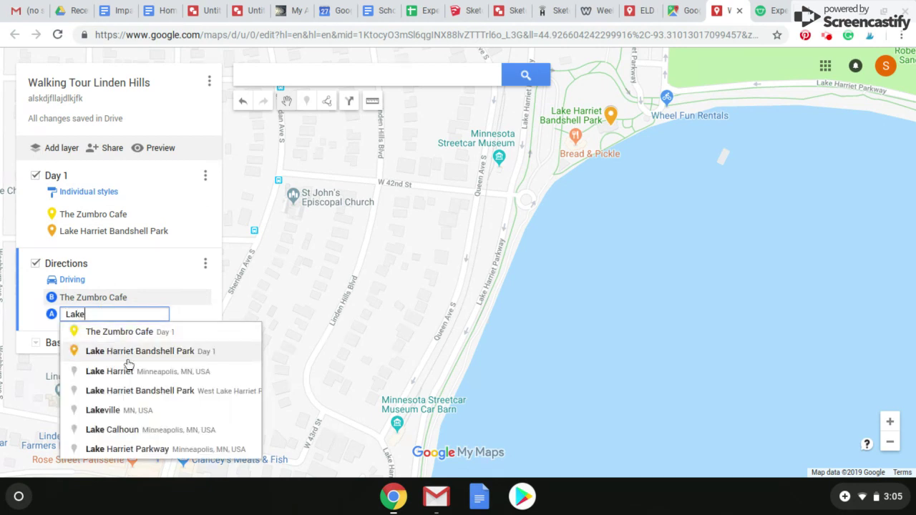
click(128, 390)
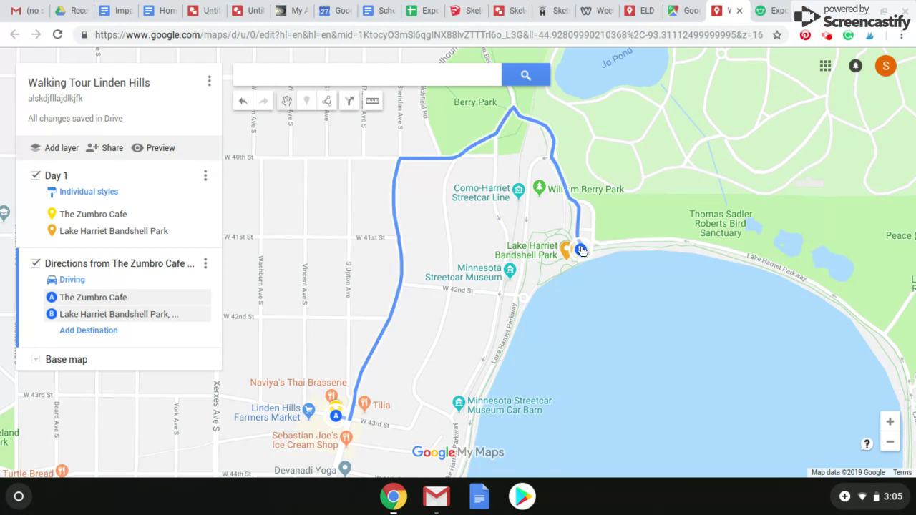
Switch the transportation mode of the route from The Zumbro Cafe to Lake Harriet Bandshell Park to walking
click(69, 282)
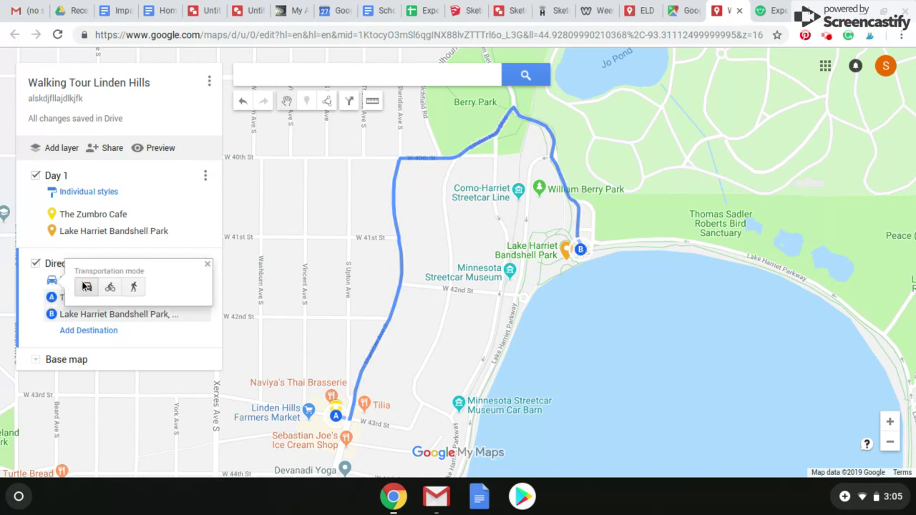
click(134, 289)
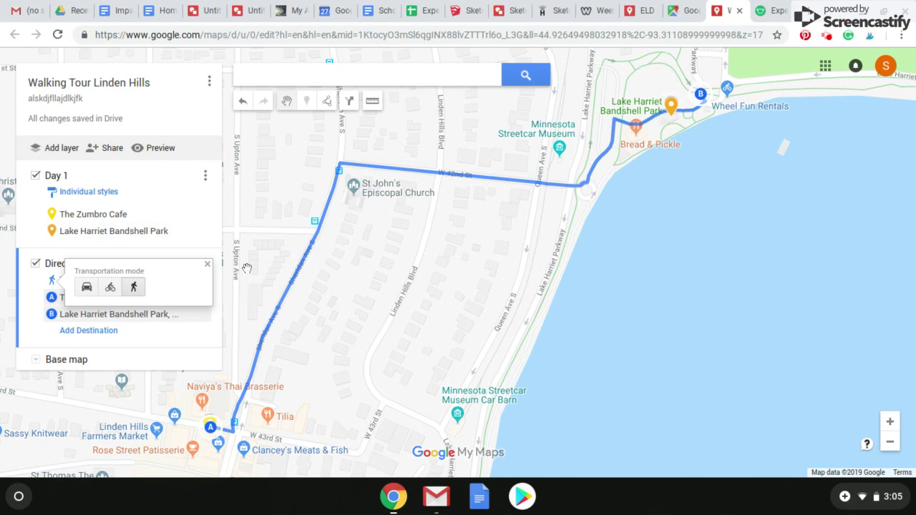
click(207, 265)
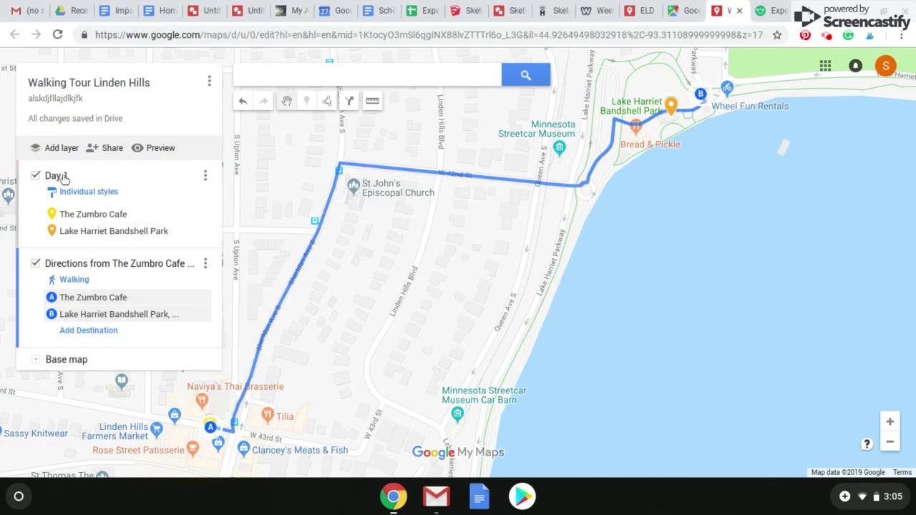
Add a new layer to the map and name it "Day 2"
click(57, 151)
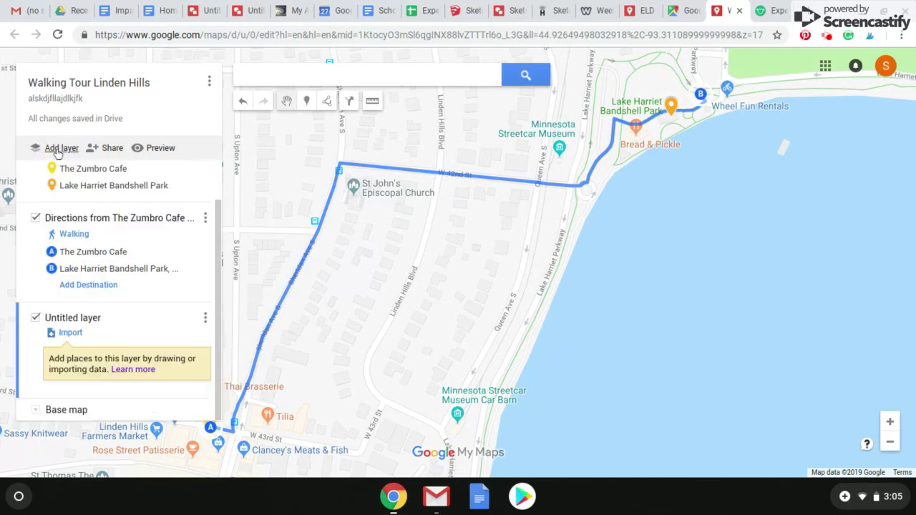
click(96, 322)
text(Day 2)
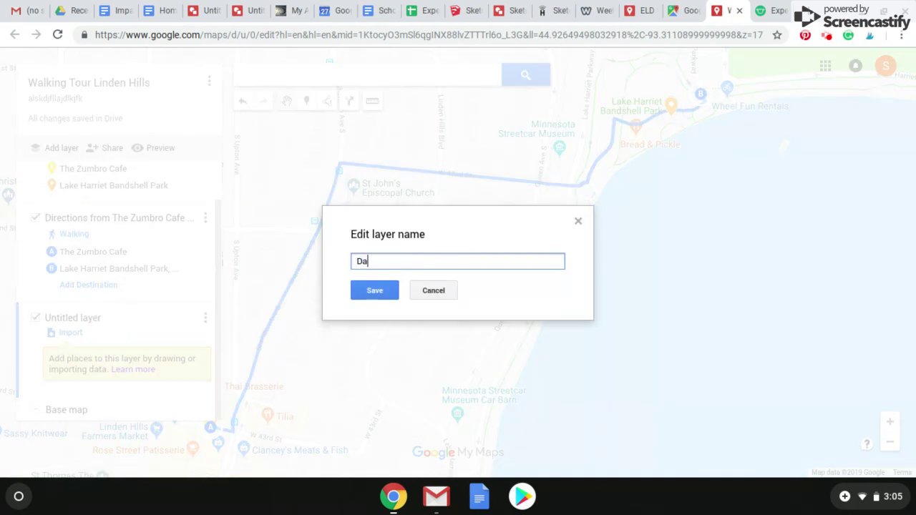
click(369, 292)
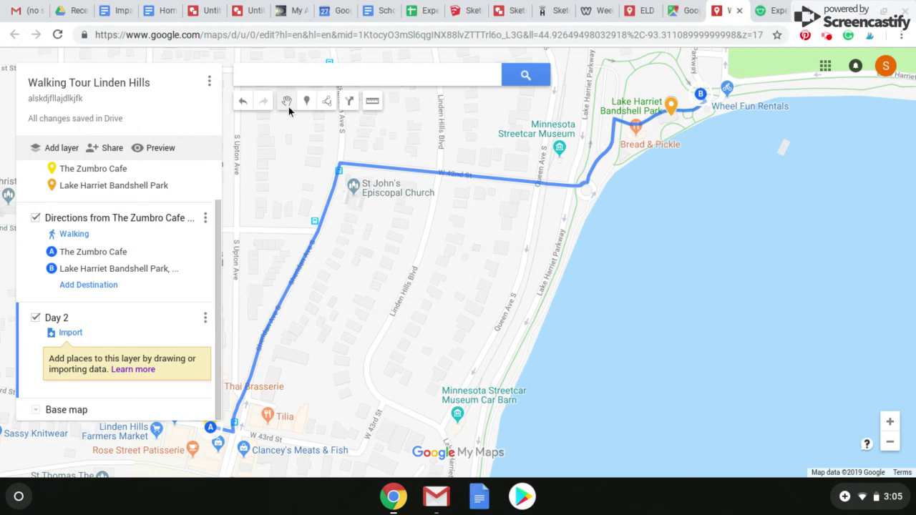
Search for "Bakers Wife", add A Baker's Wife's Pastry Shop to the Day 2 layer and close its card
click(276, 79)
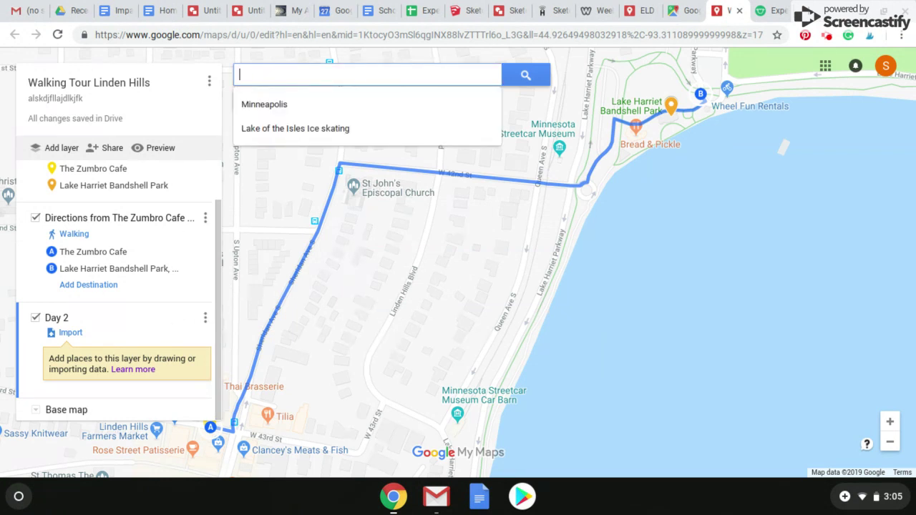
text(Bakers Wife)
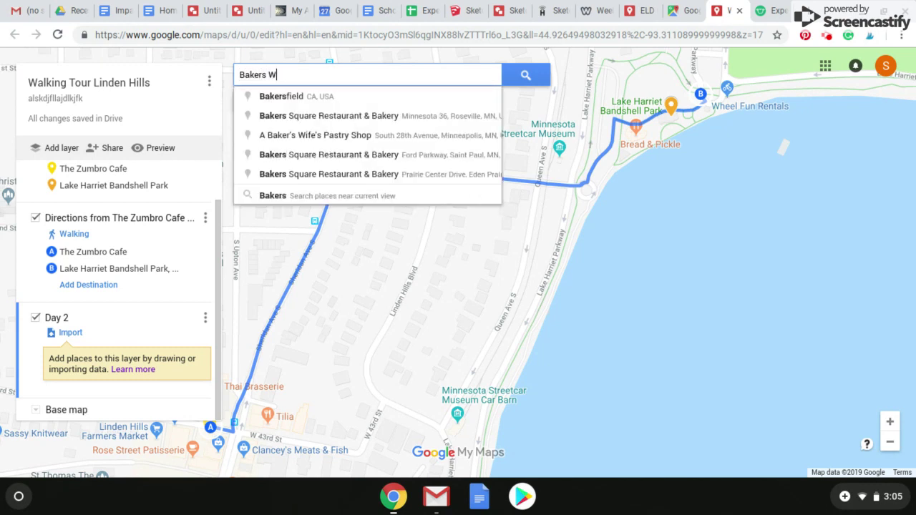
click(316, 96)
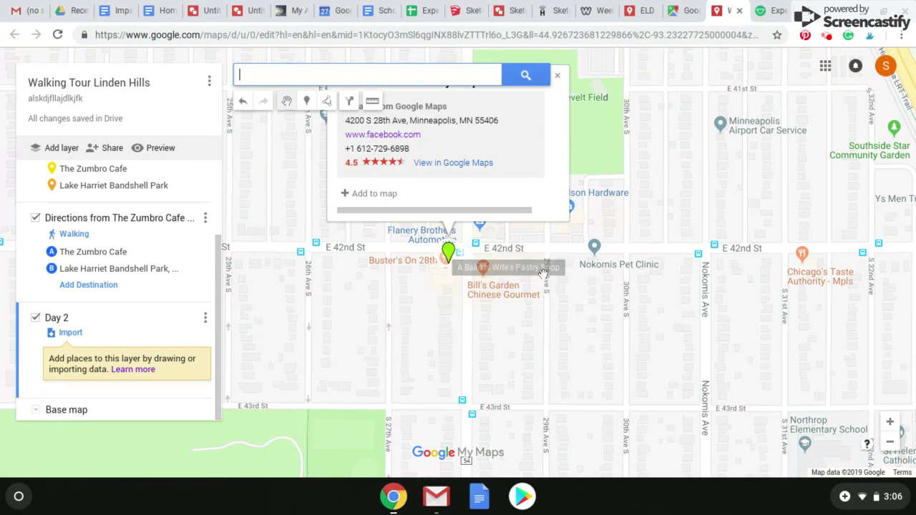
click(383, 205)
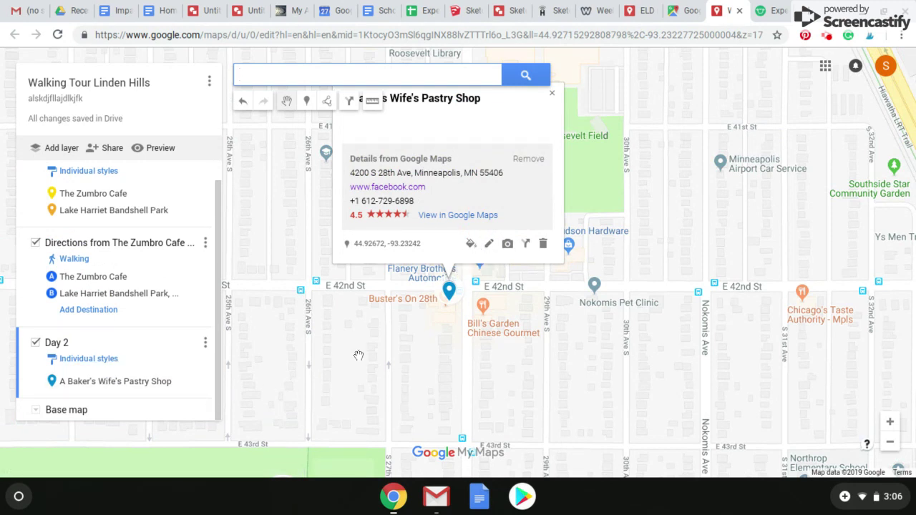
key(slash)
click(553, 96)
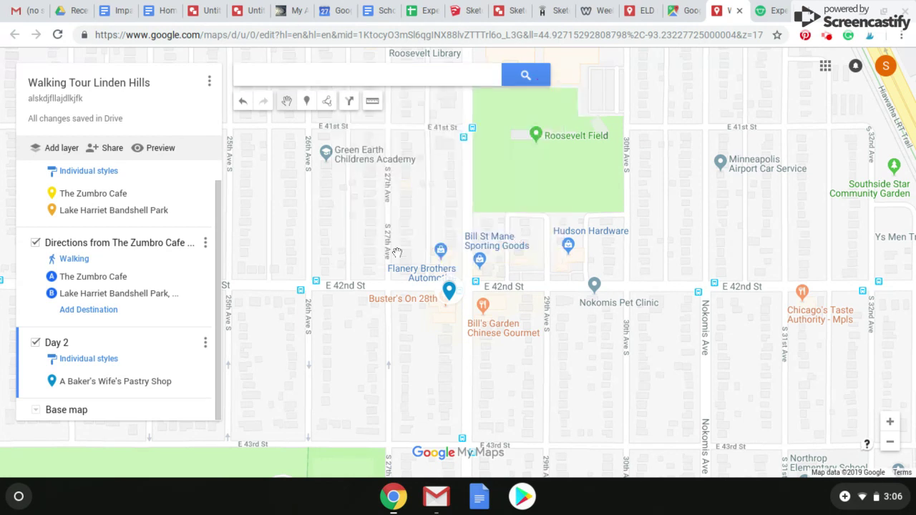
Review the map's options for copying, embedding, exporting to KML/KMZ and printing
click(209, 84)
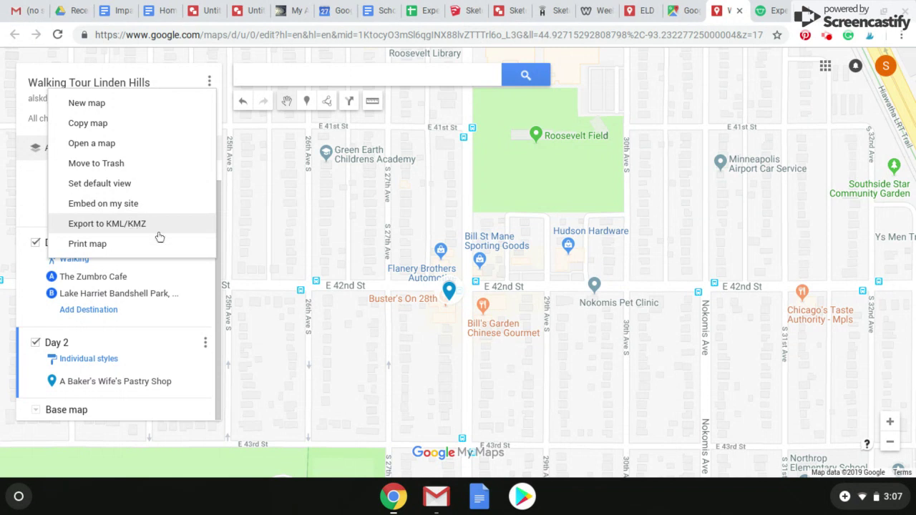
click(182, 74)
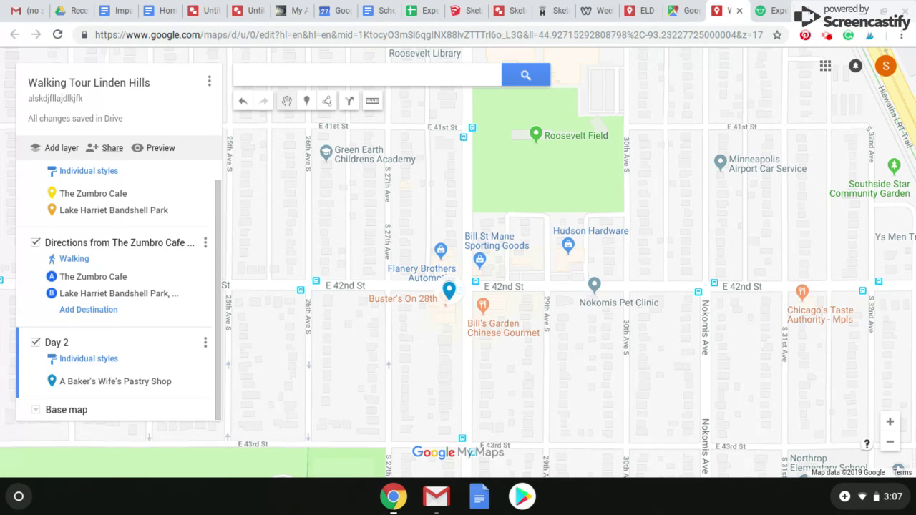
Examine the map's sharing settings, including the link, access level and invitation form, and close them without inviting anyone
click(112, 148)
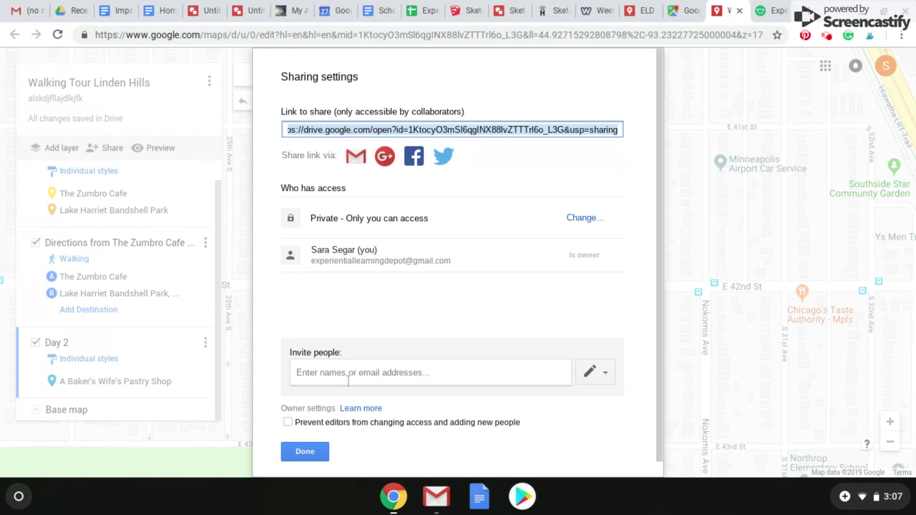
click(326, 373)
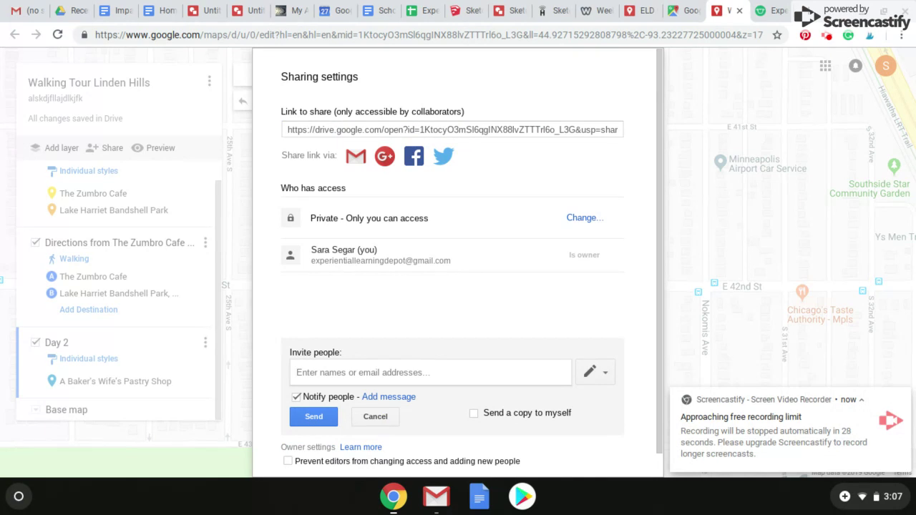
click(375, 416)
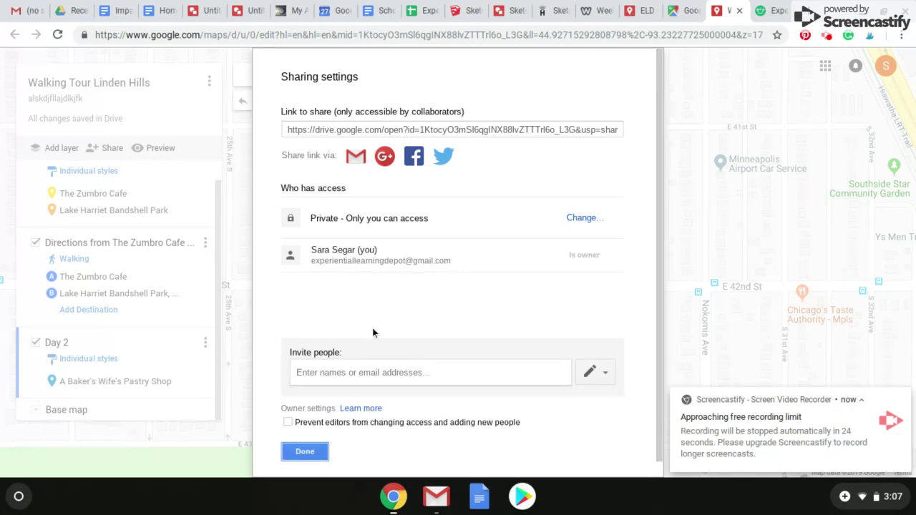
click(313, 452)
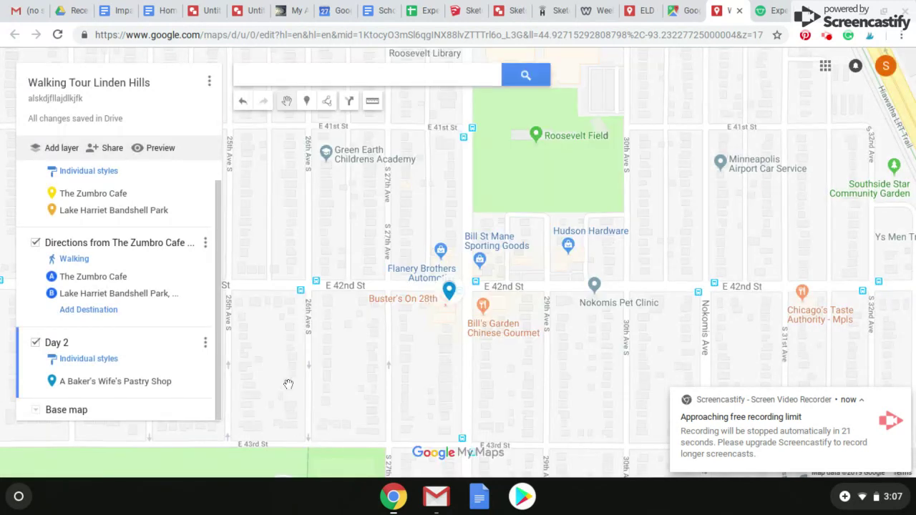